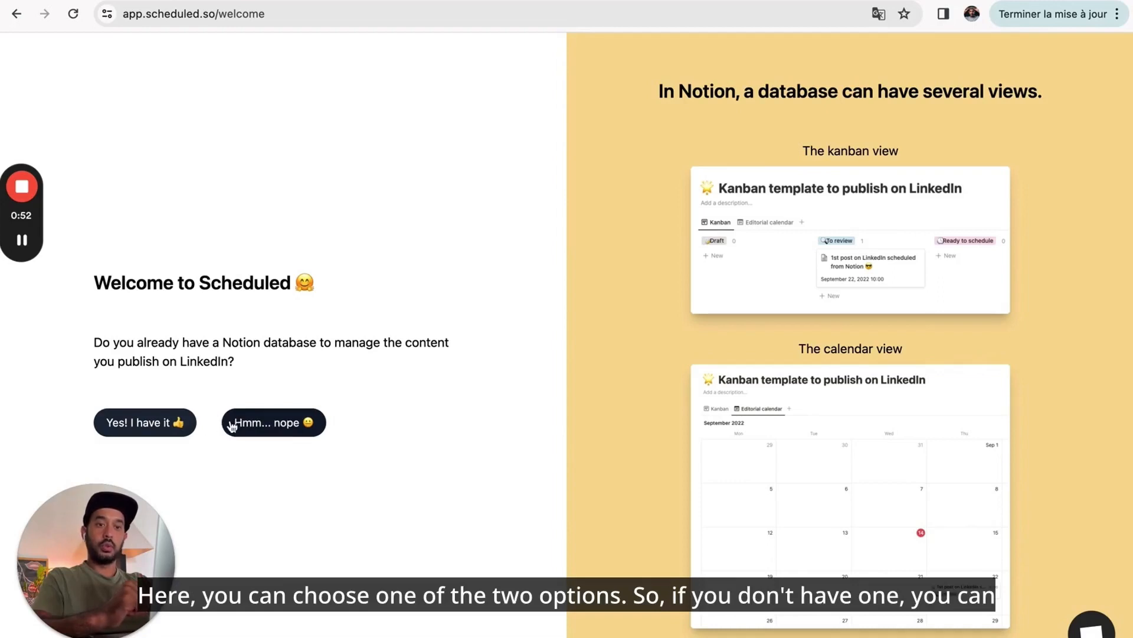
- Answer 'Hmm... nope' to say there is no Notion database for LinkedIn content yet
left_click(278, 425)
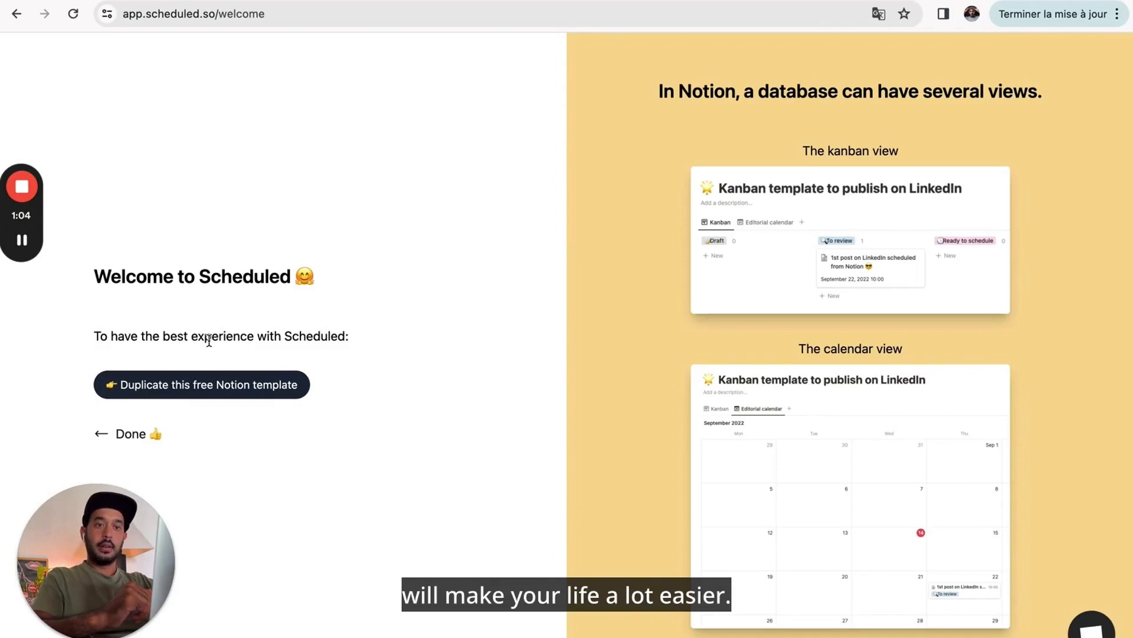
- Open the free LinkedIn OS Notion template, browse its backlog and calendar, then return to Scheduled
left_click(246, 386)
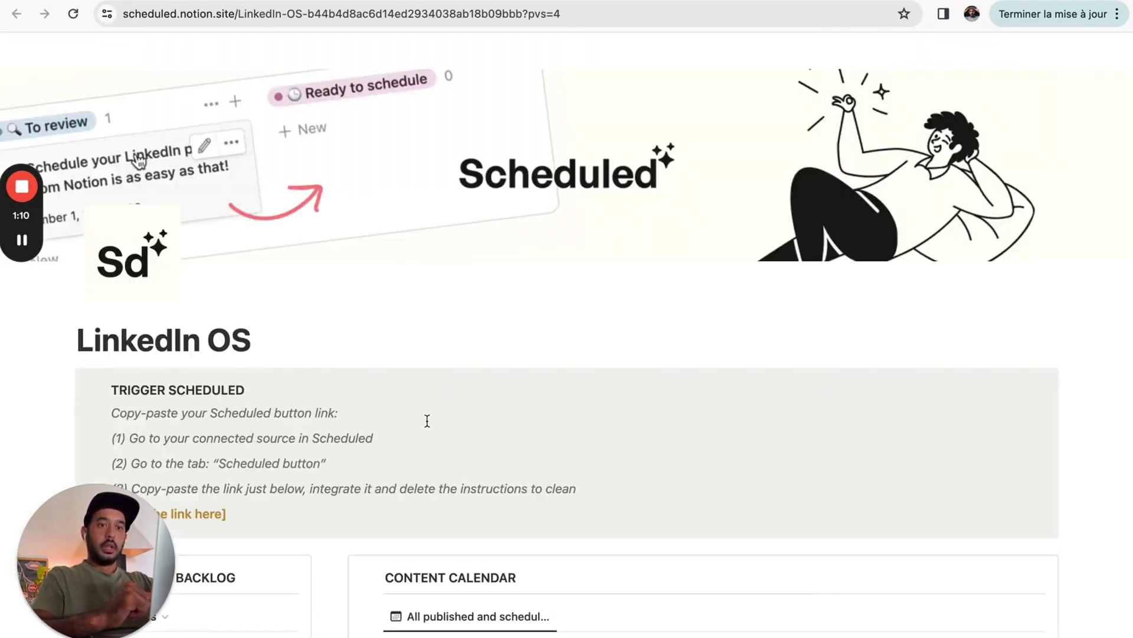
scroll(427, 420, "down", 5)
scroll(427, 420, "down", 10)
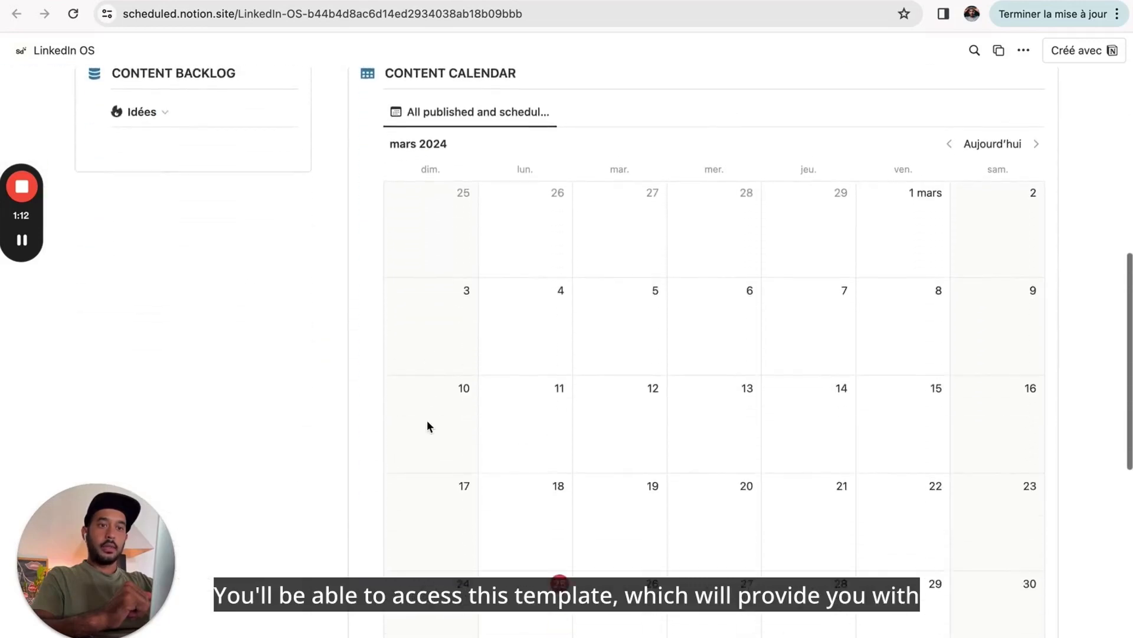
scroll(427, 419, "up", 5)
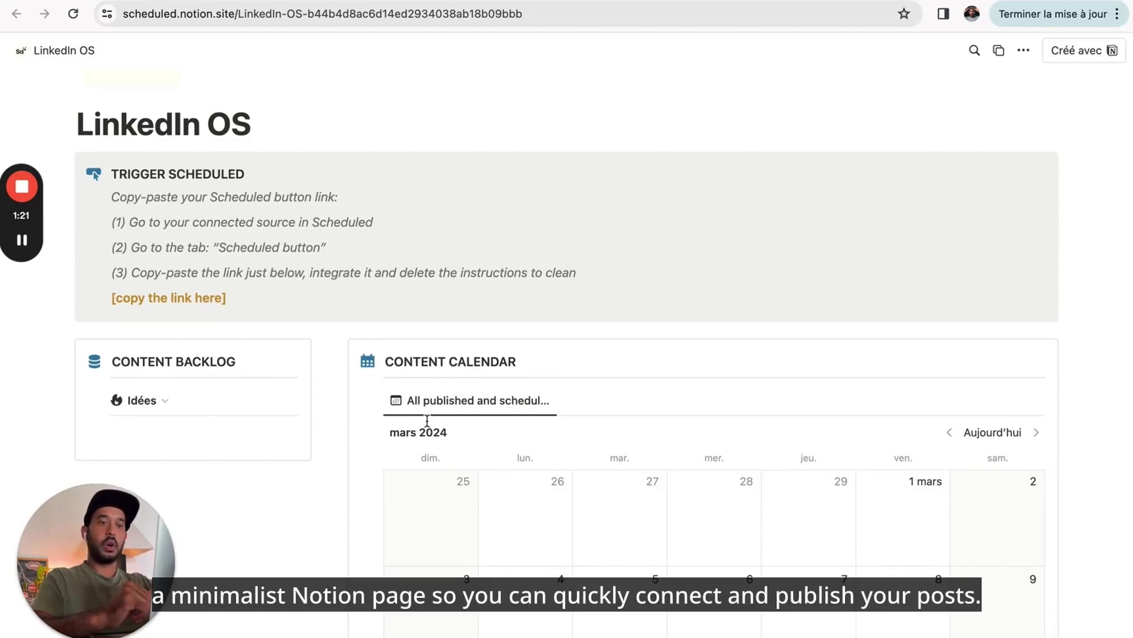
scroll(427, 420, "down", 3)
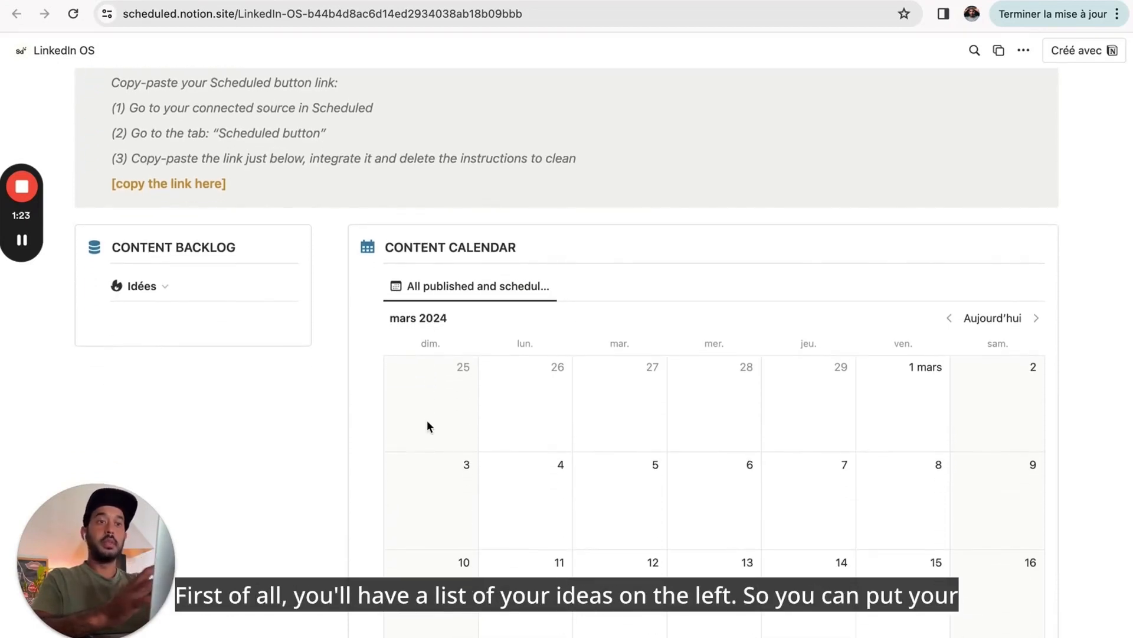
scroll(427, 419, "down", 2)
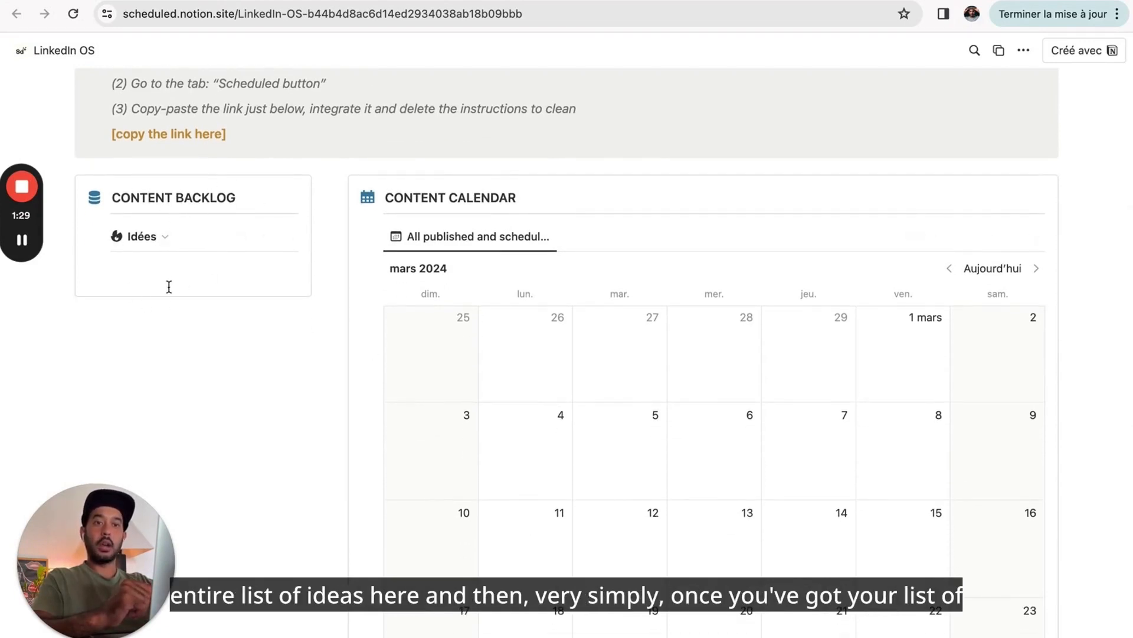
scroll(168, 286, "down", 3)
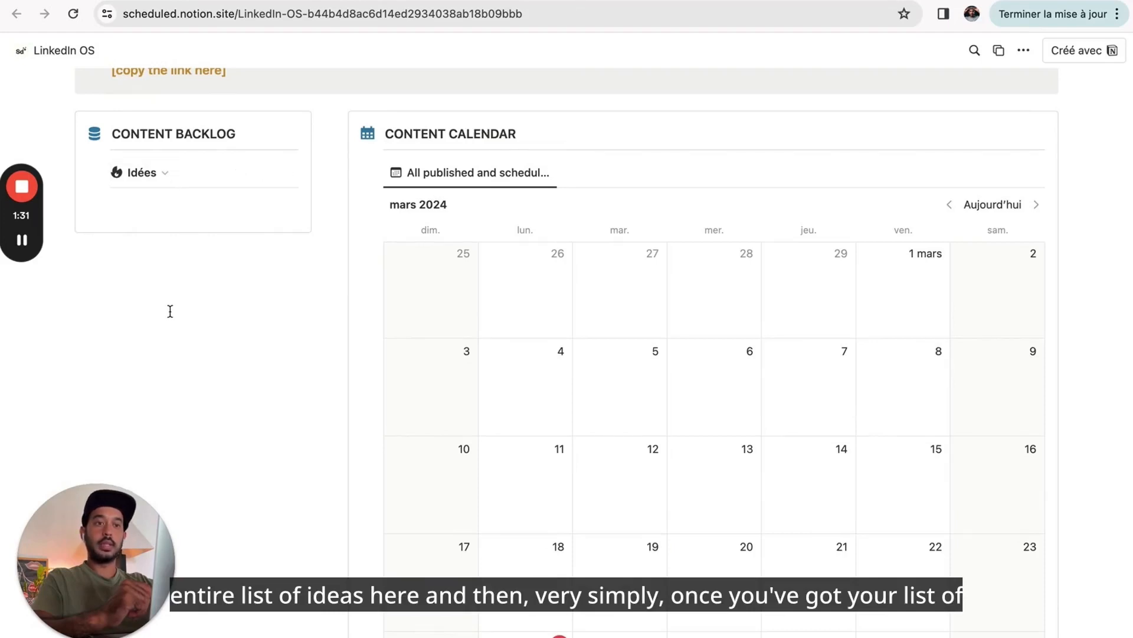
scroll(170, 311, "down", 3)
scroll(170, 312, "up", 3)
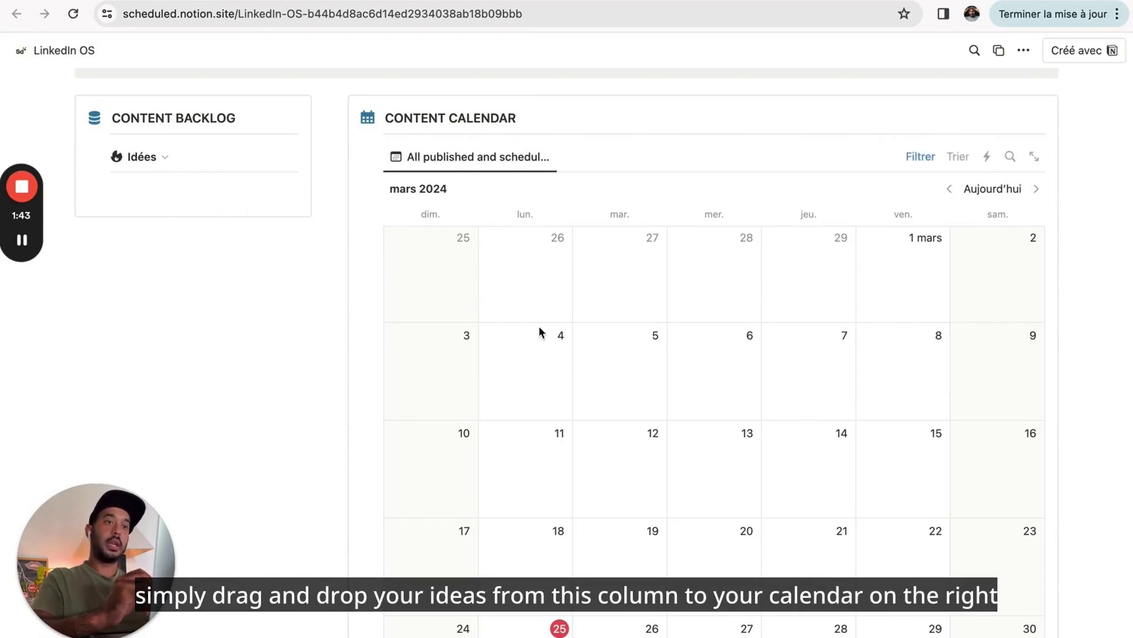
scroll(566, 349, "down", 2)
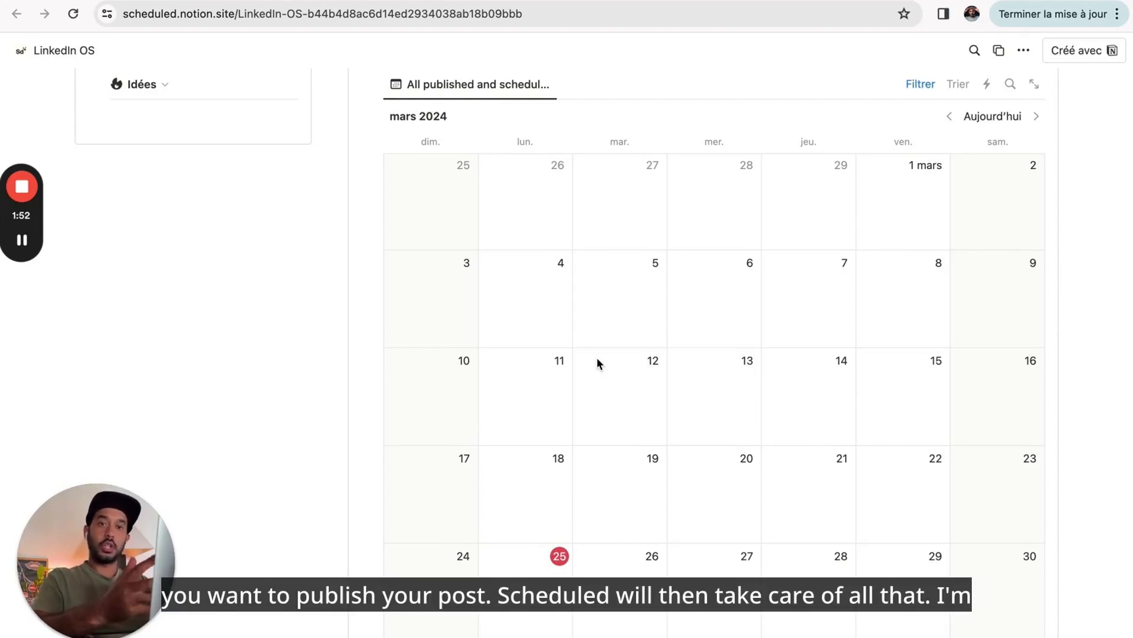
scroll(597, 358, "up", 2)
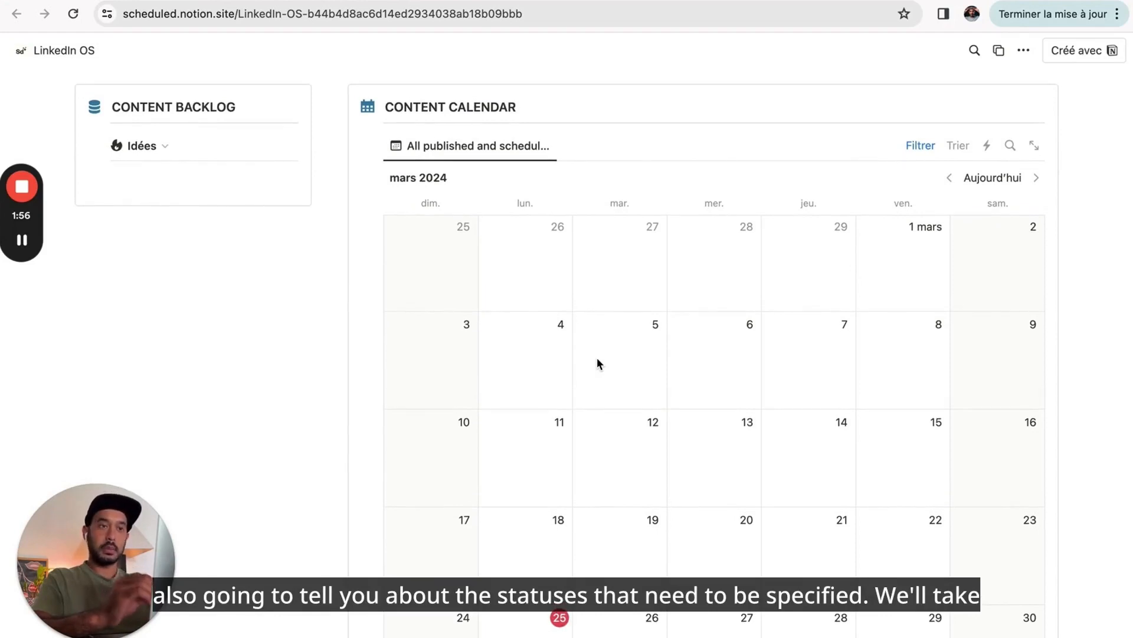
scroll(598, 362, "down", 2)
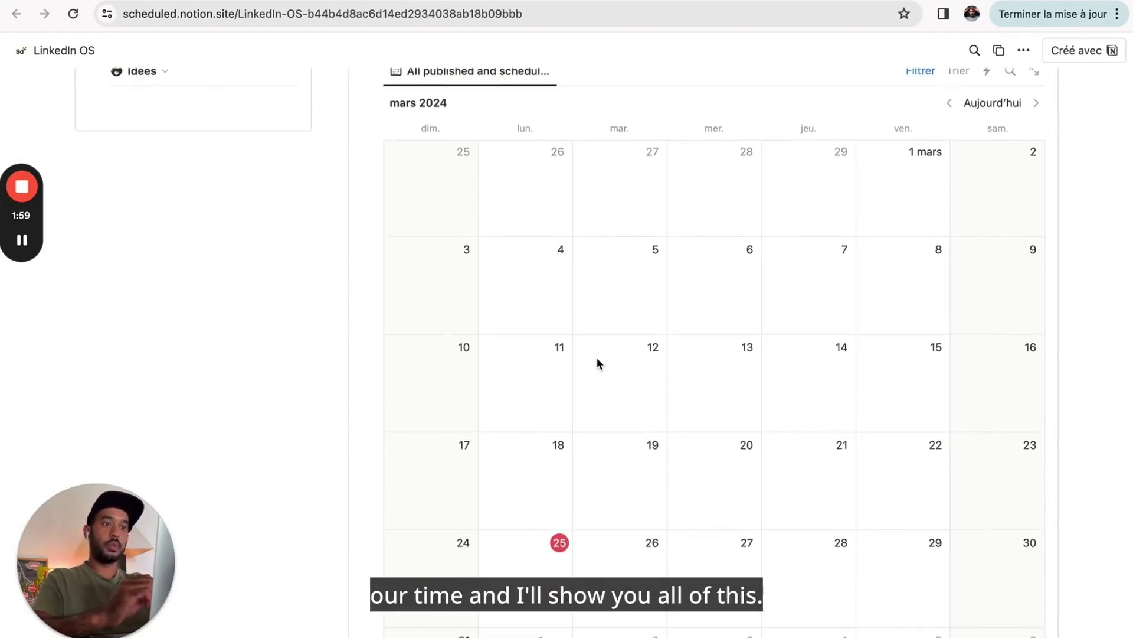
scroll(598, 360, "down", 5)
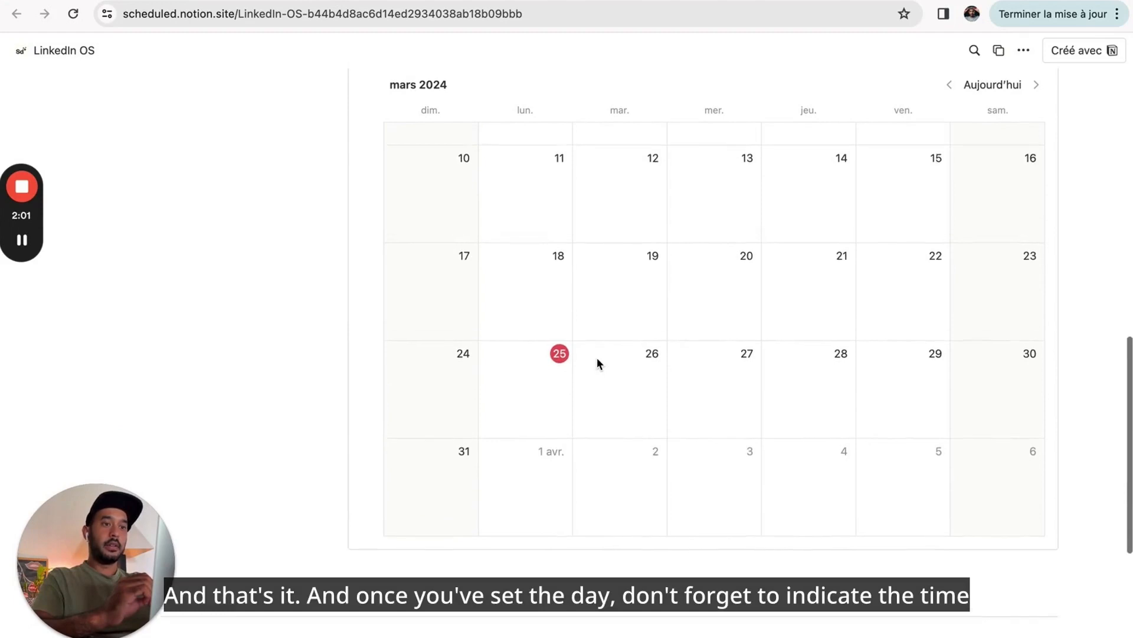
scroll(597, 356, "up", 3)
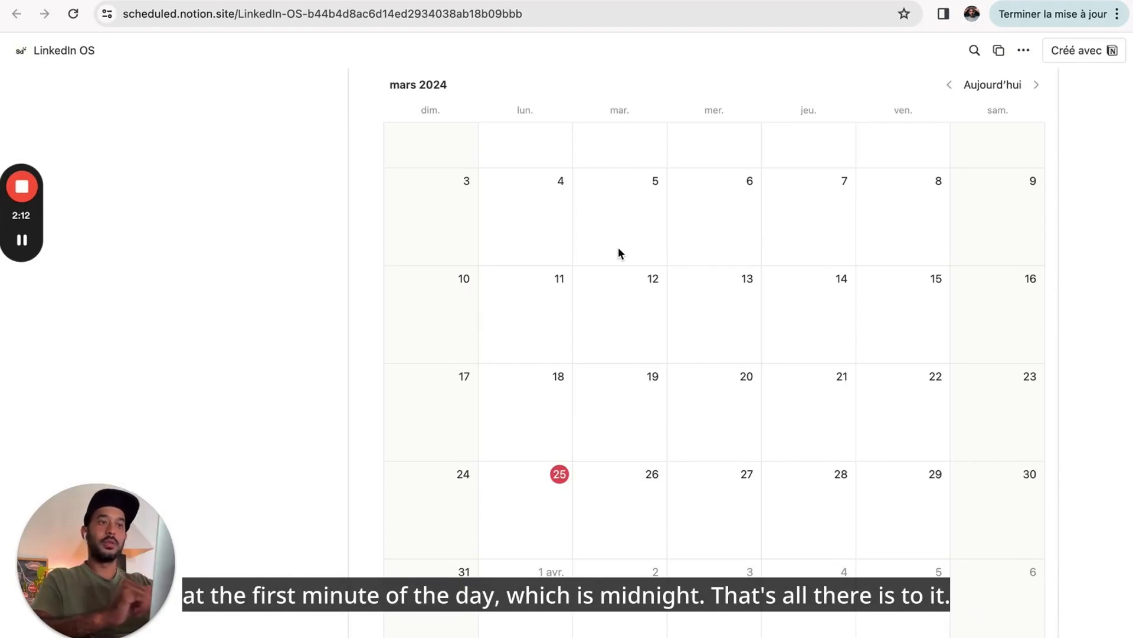
scroll(618, 248, "down", 6)
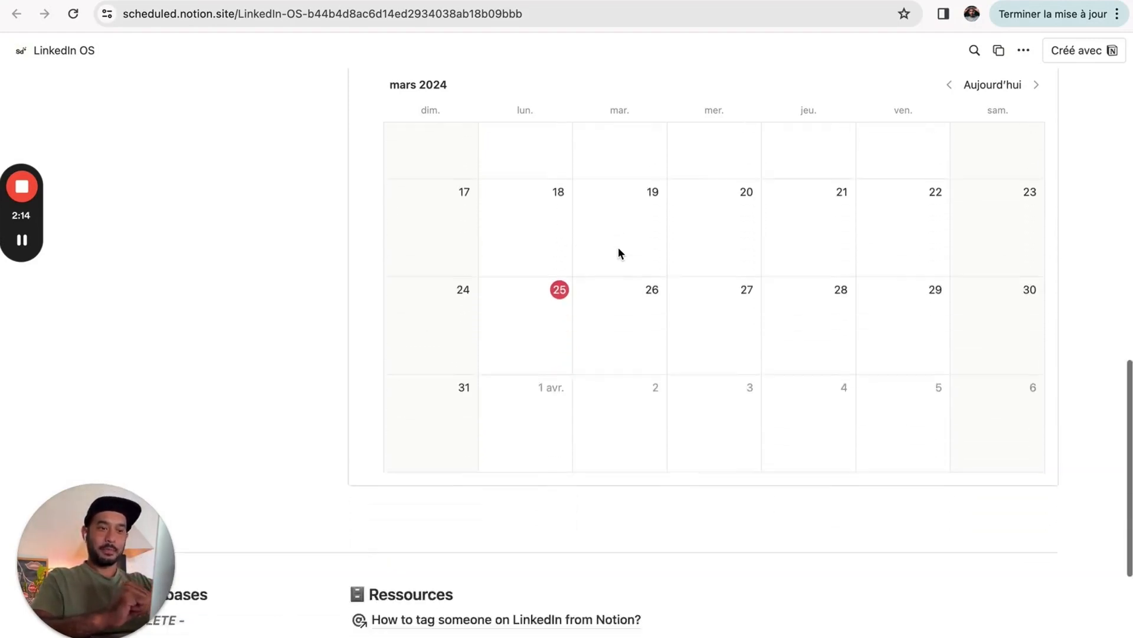
scroll(618, 247, "up", 7)
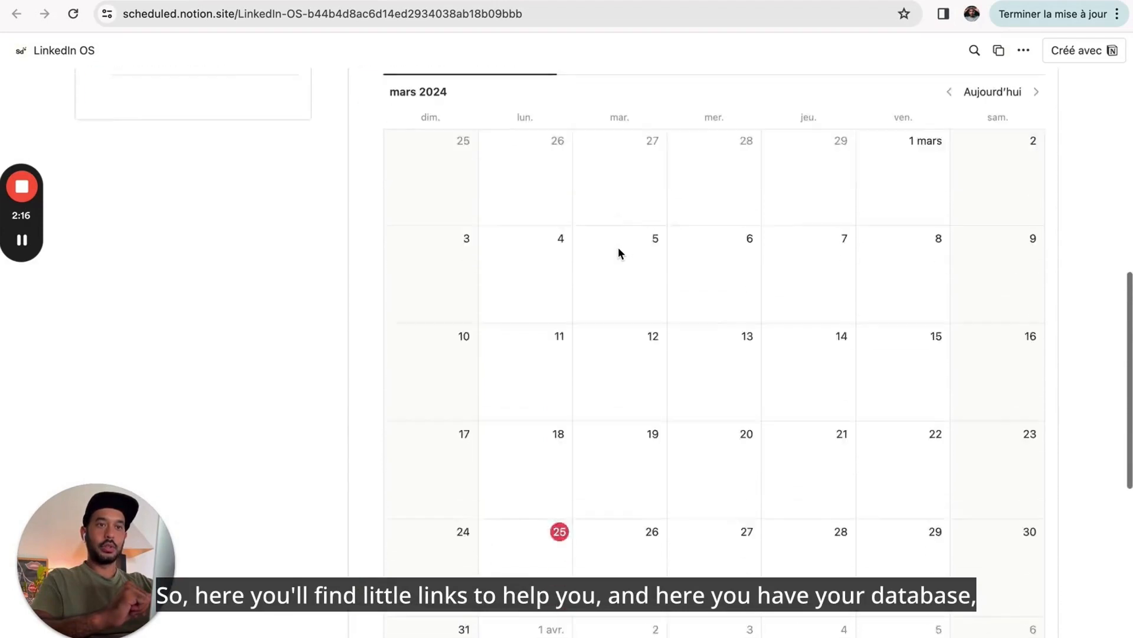
scroll(507, 401, "down", 9)
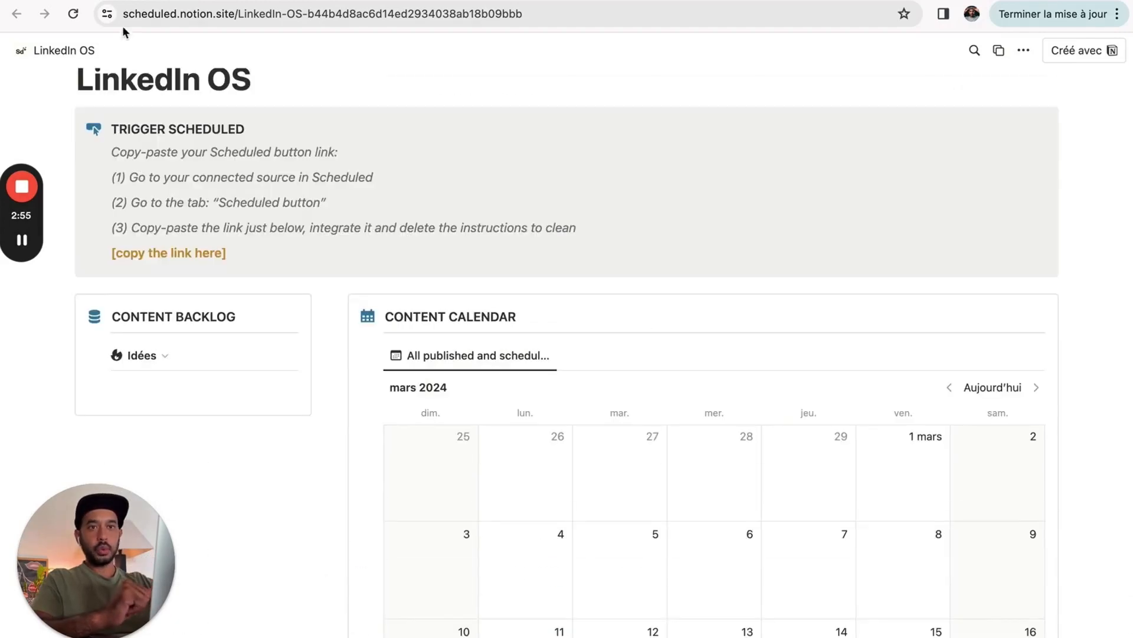
left_click(99, 2)
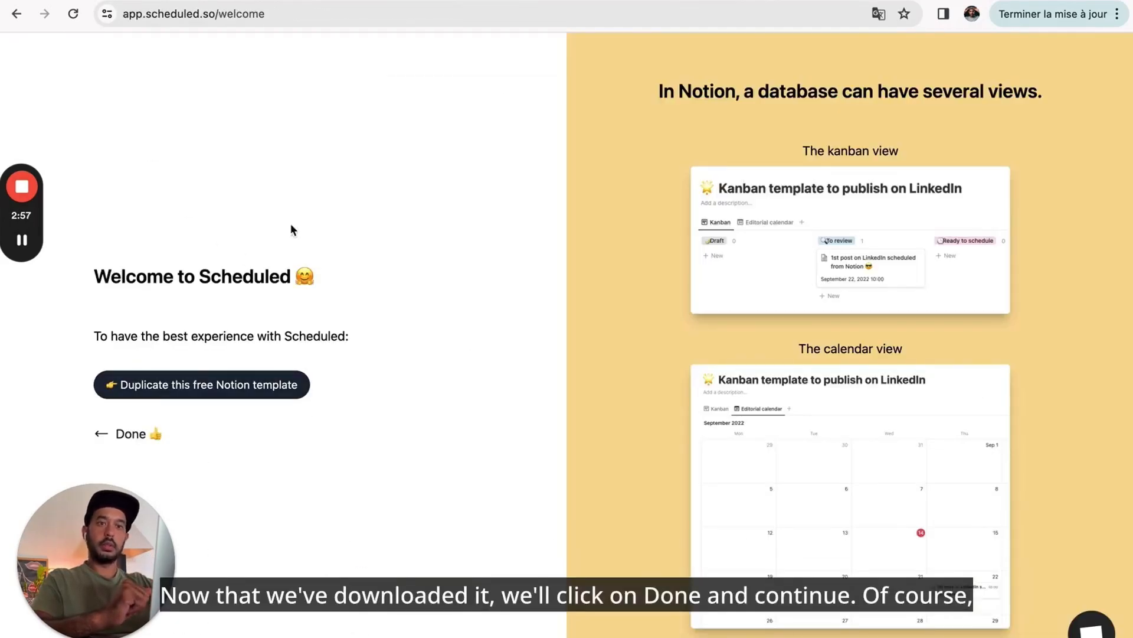
- Sign up for Scheduled with your name, e-mail and a password, accepting the data policy and terms
left_click(142, 442)
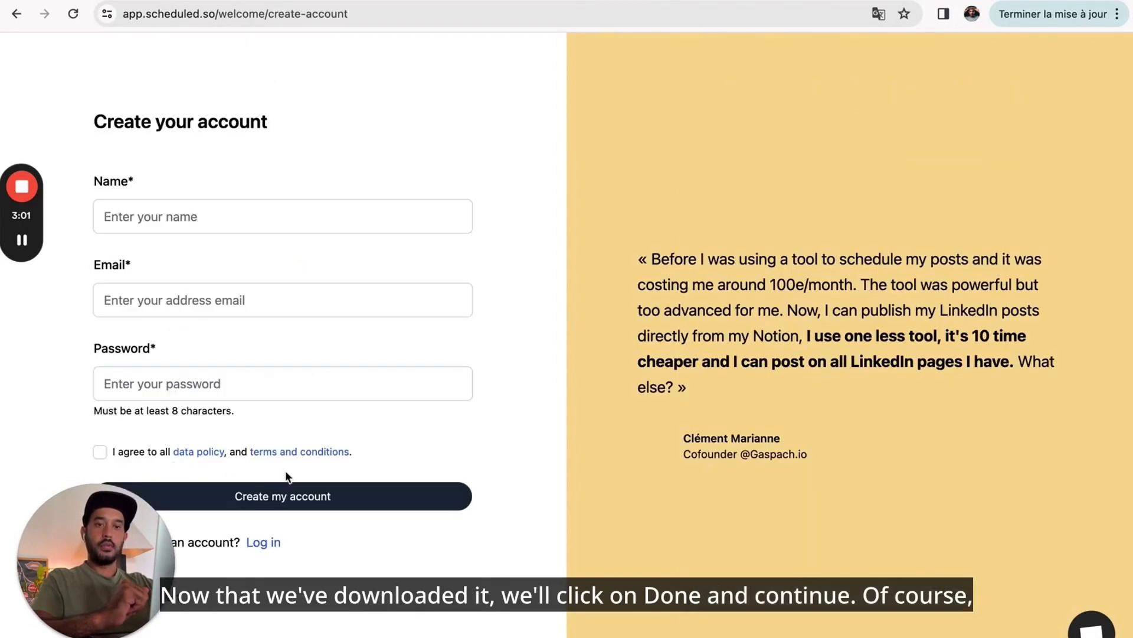
left_click(193, 222)
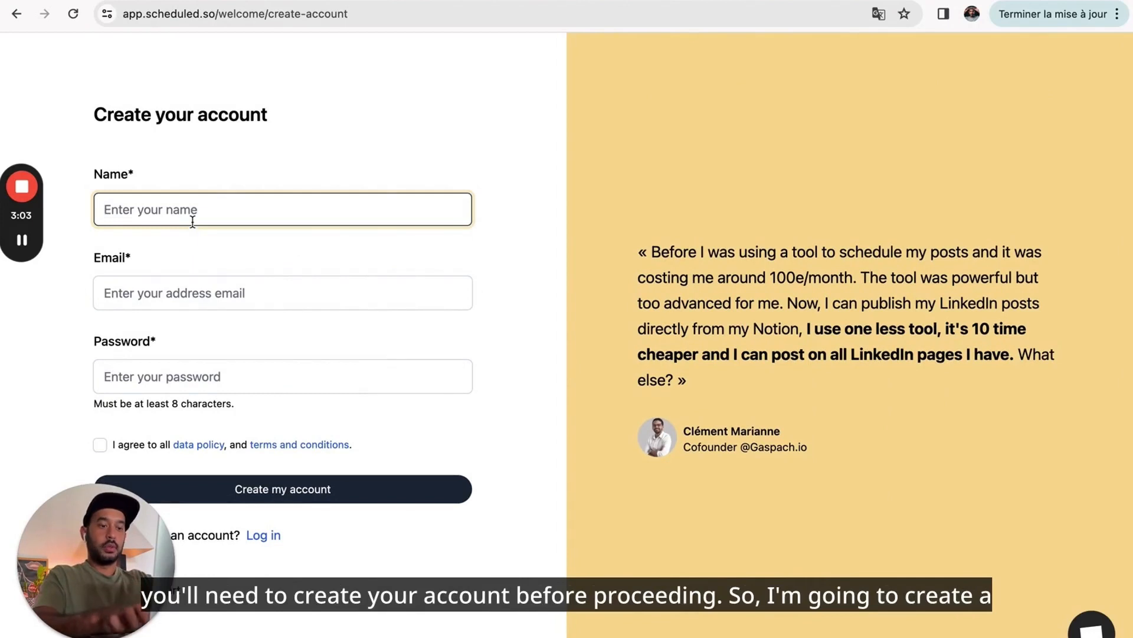
type("Julien")
key("Tab")
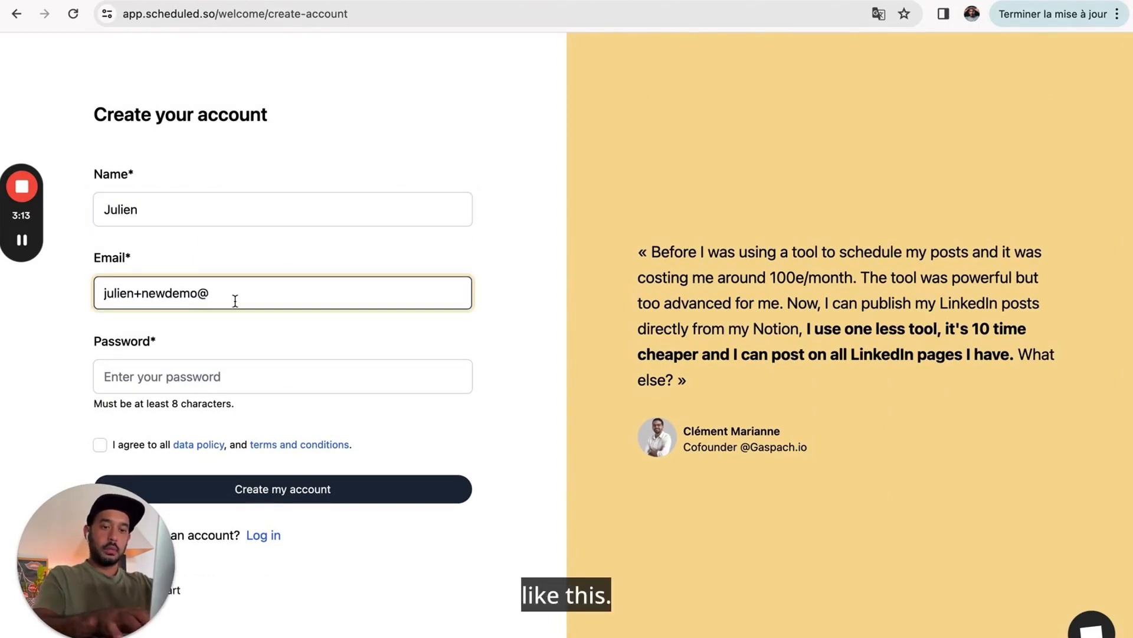
type("sche")
type("dules")
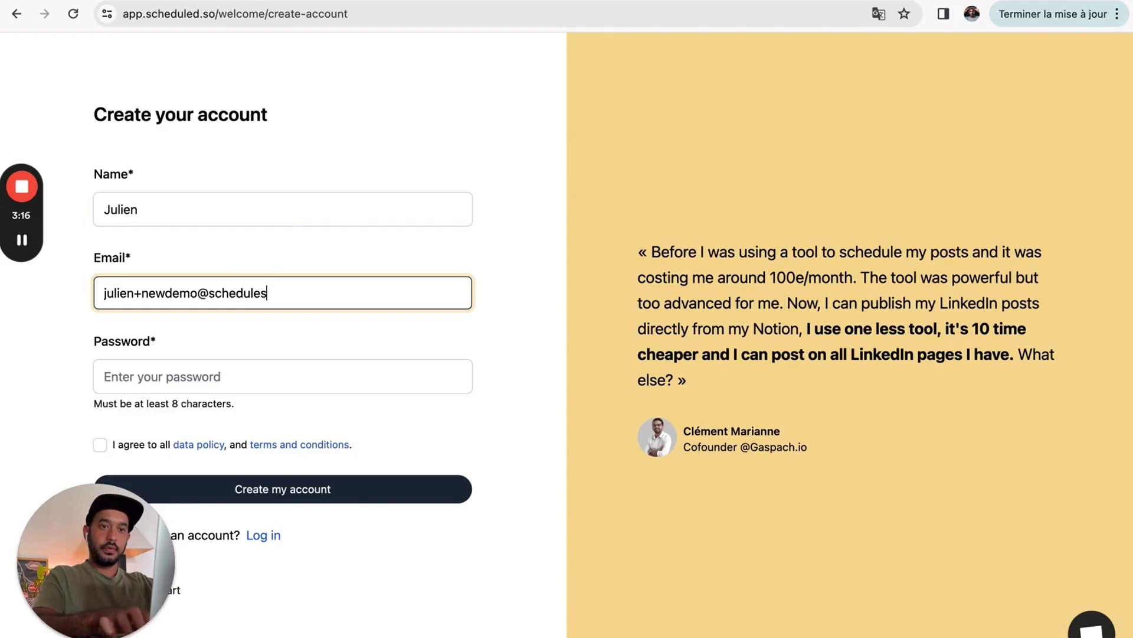
key("BackSpace")
type("d.so")
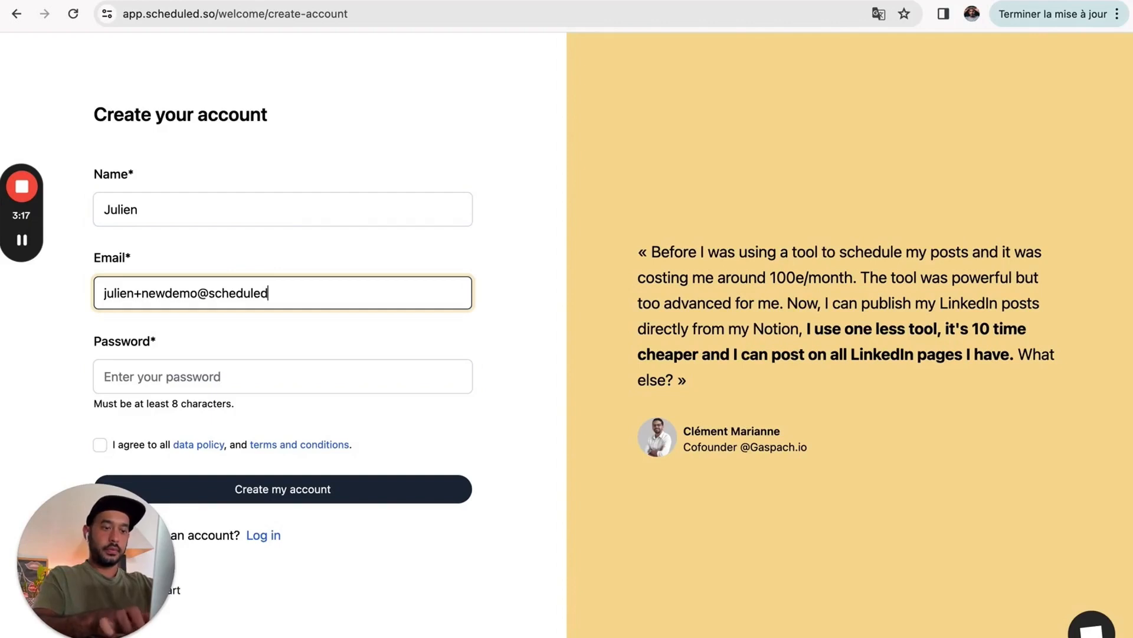
key("Tab")
type("••••••••••••")
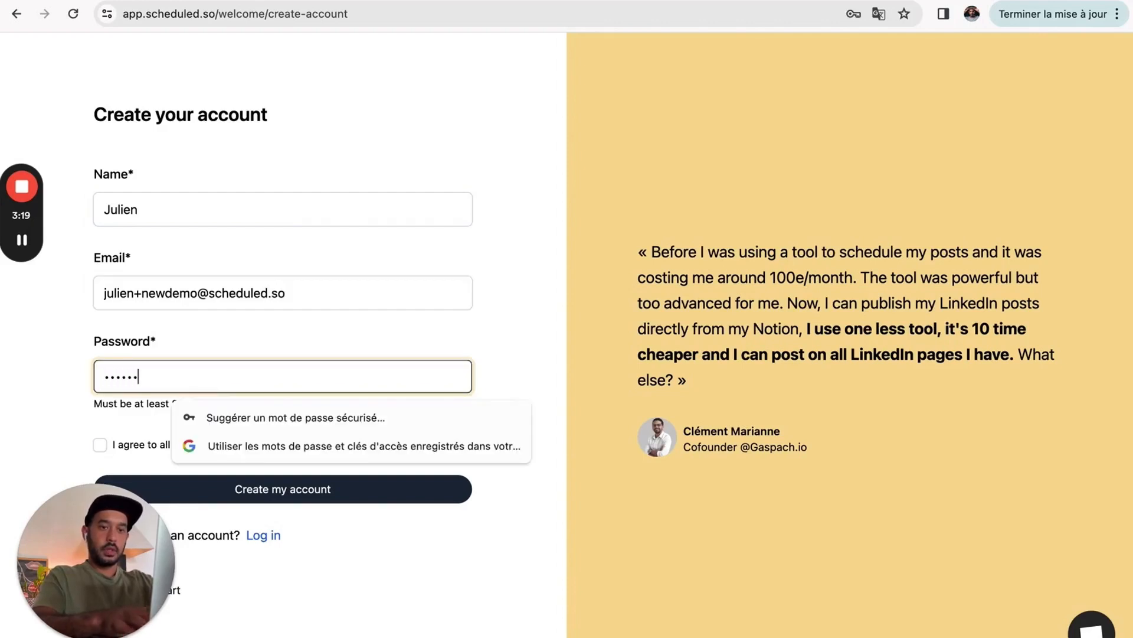
left_click(46, 423)
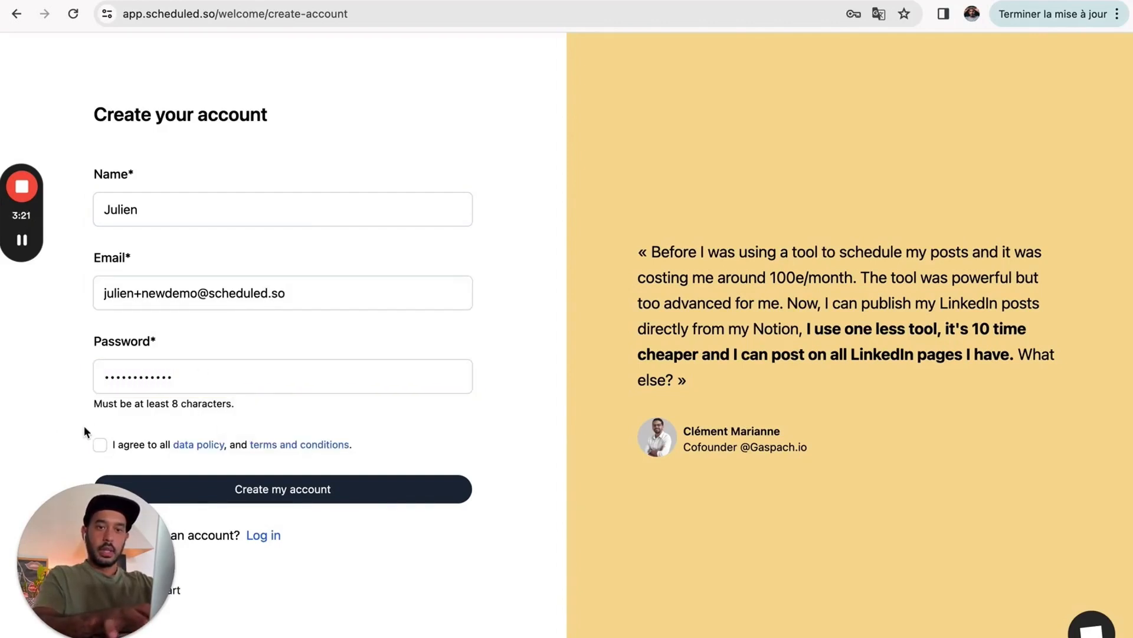
left_click(99, 447)
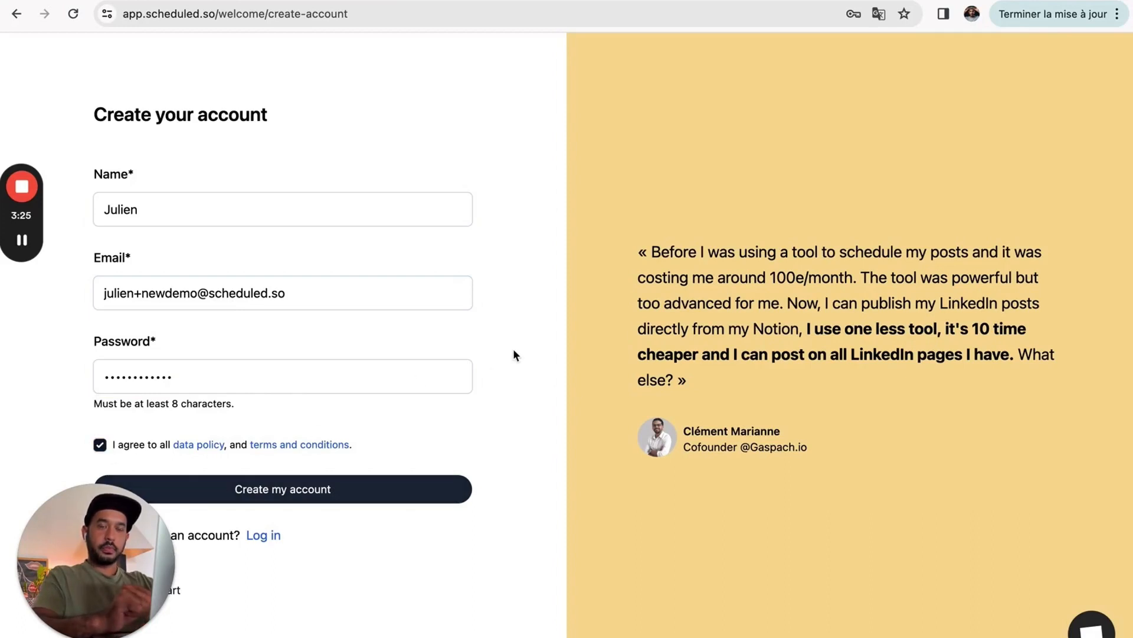
left_click(324, 501)
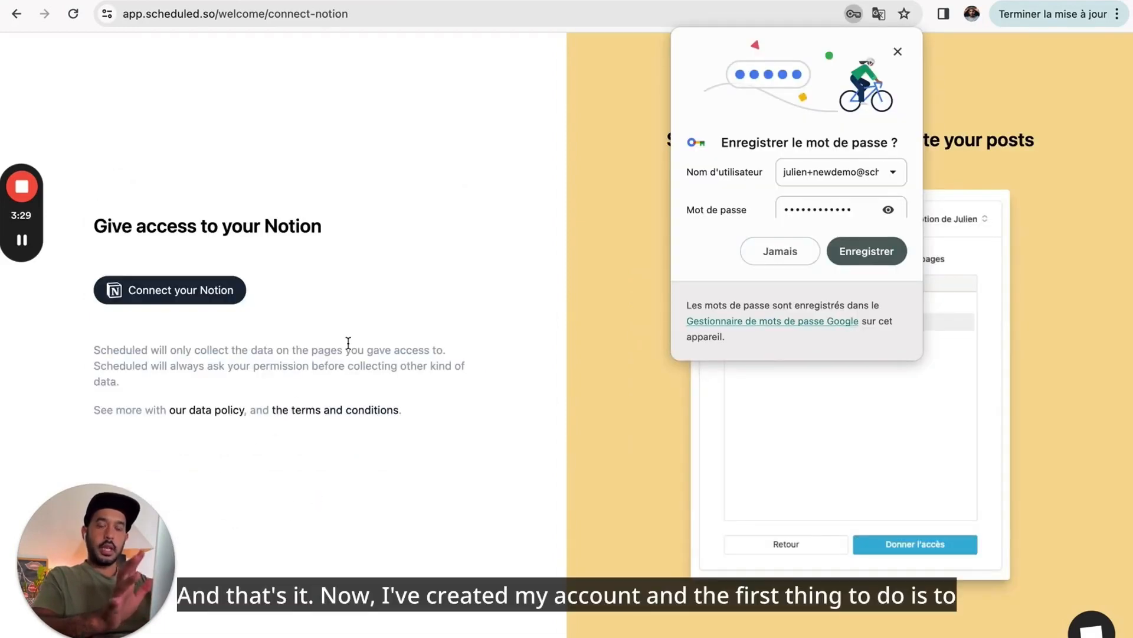
- Authorise Scheduled in Notion for the personal workspace and open the page picker
left_click(898, 52)
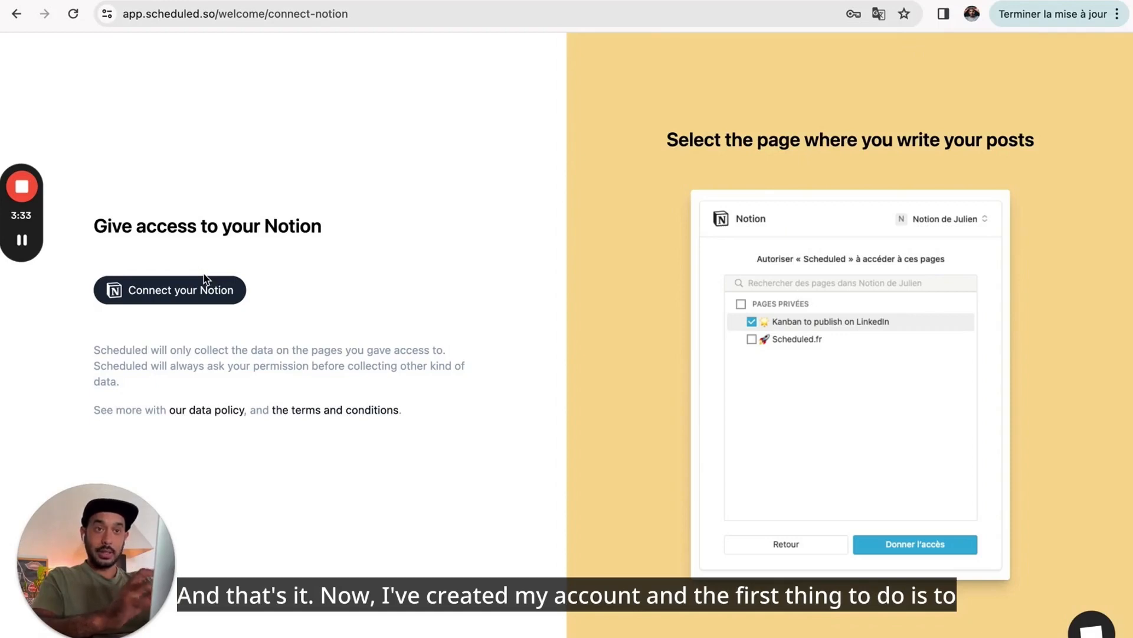
left_click(168, 299)
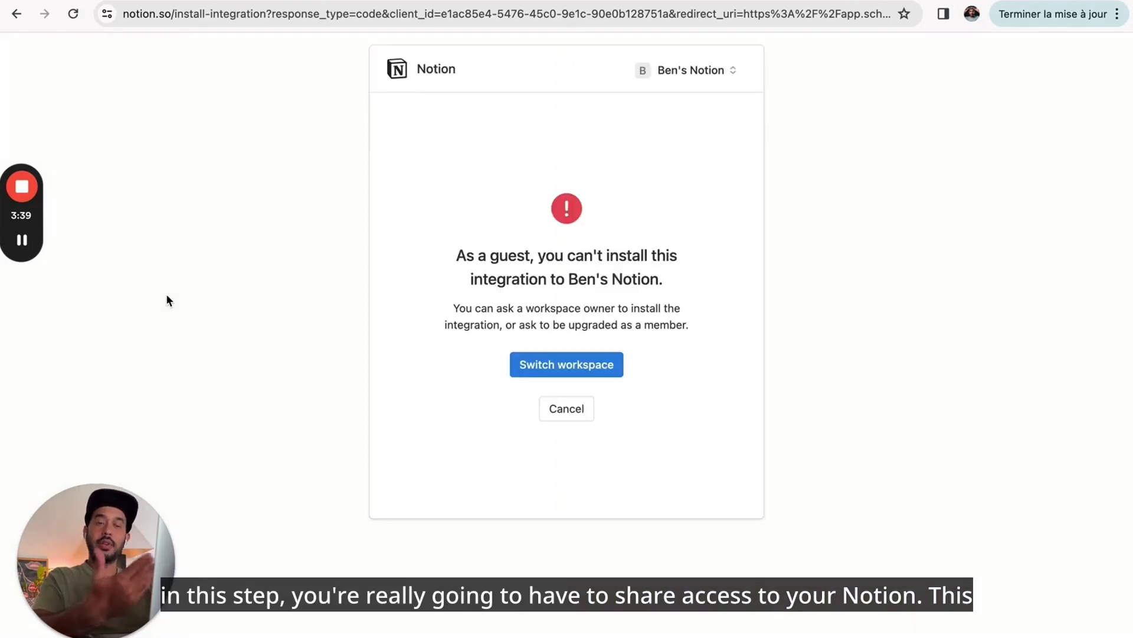
left_click(694, 81)
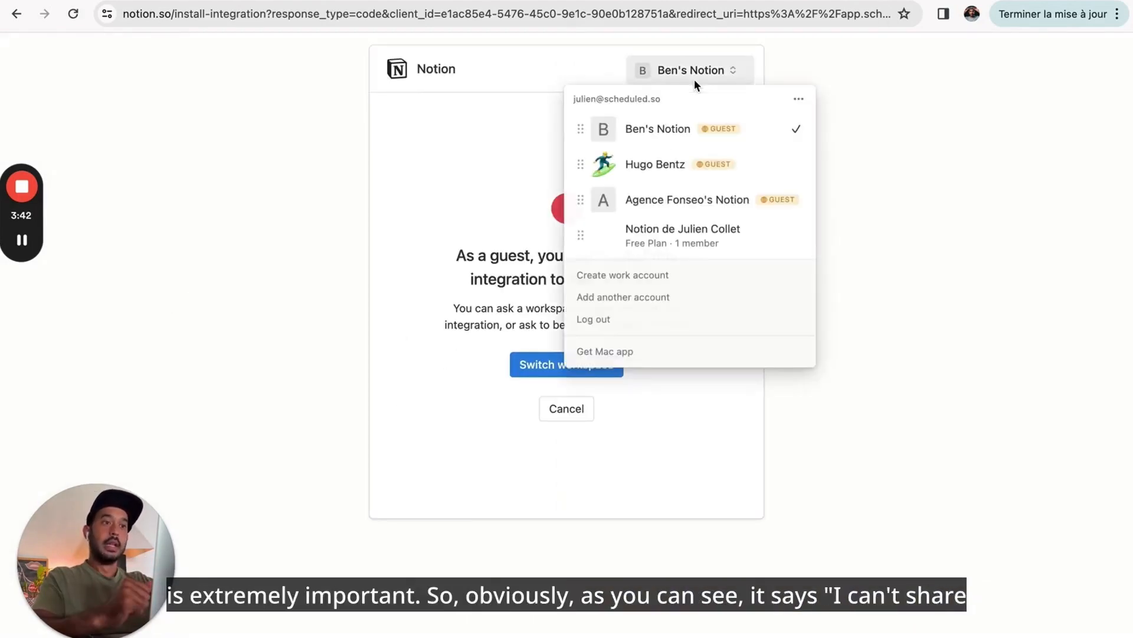
left_click(519, 177)
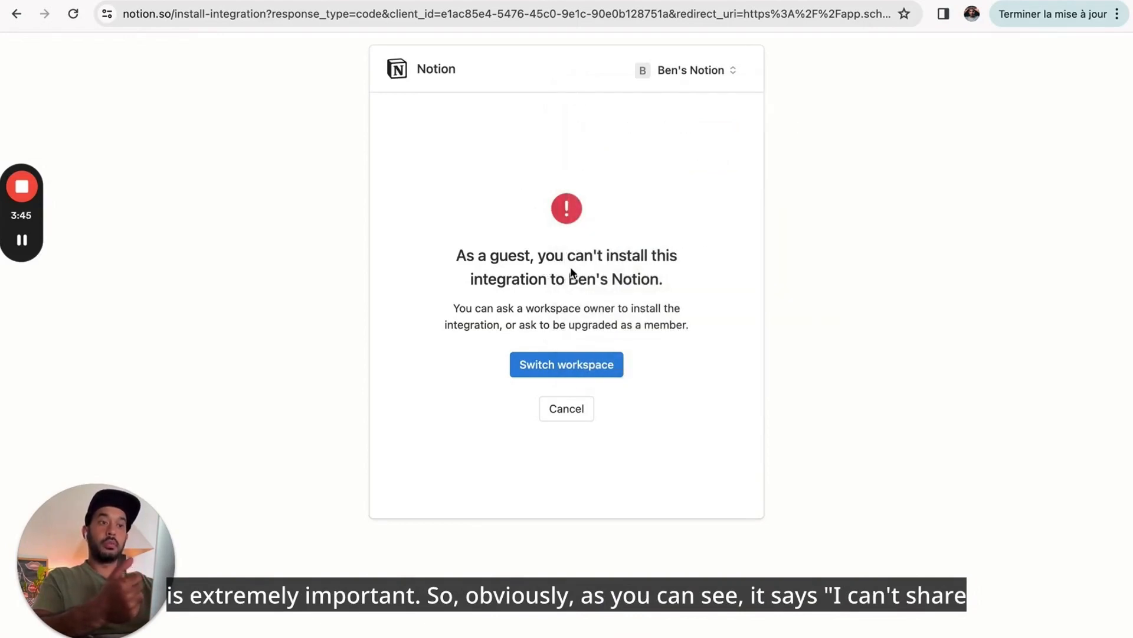
left_click(673, 78)
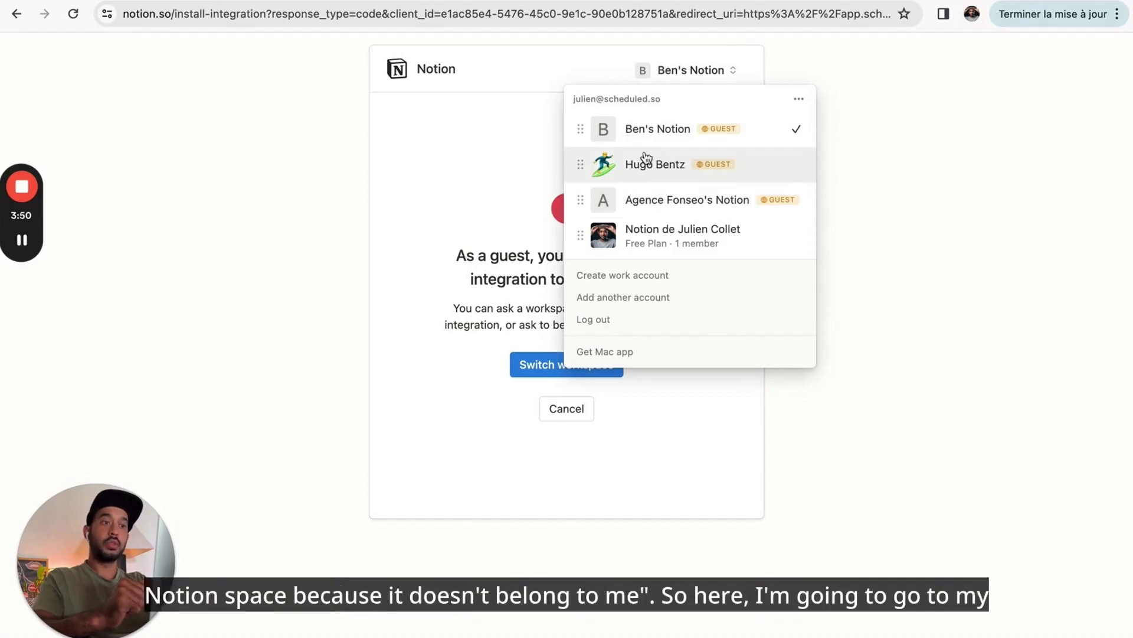
left_click(657, 248)
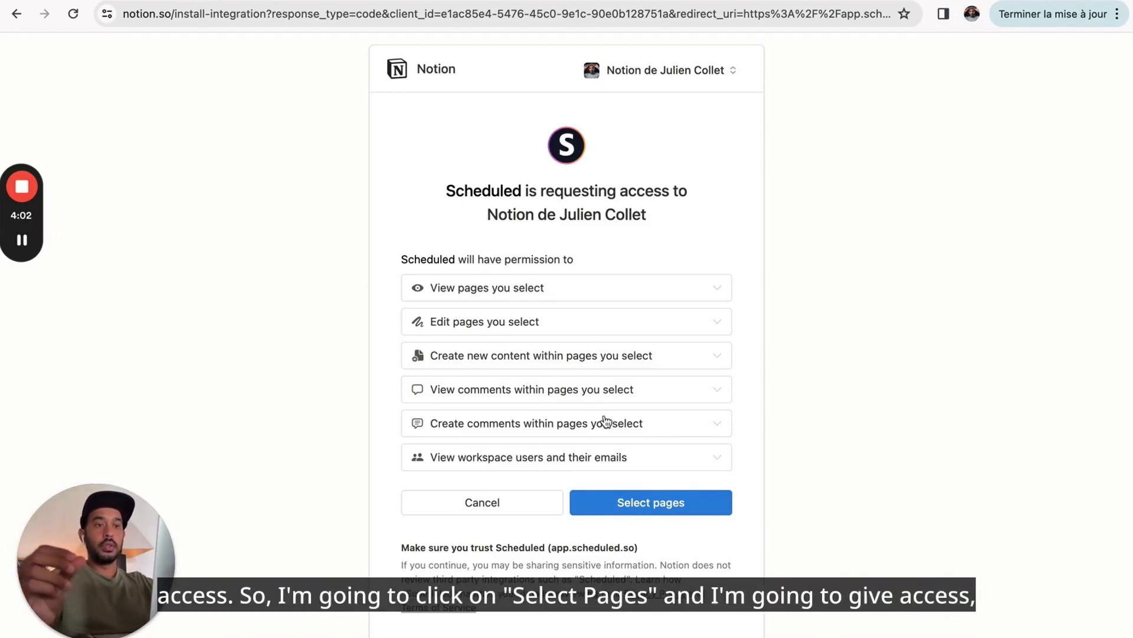
left_click(660, 509)
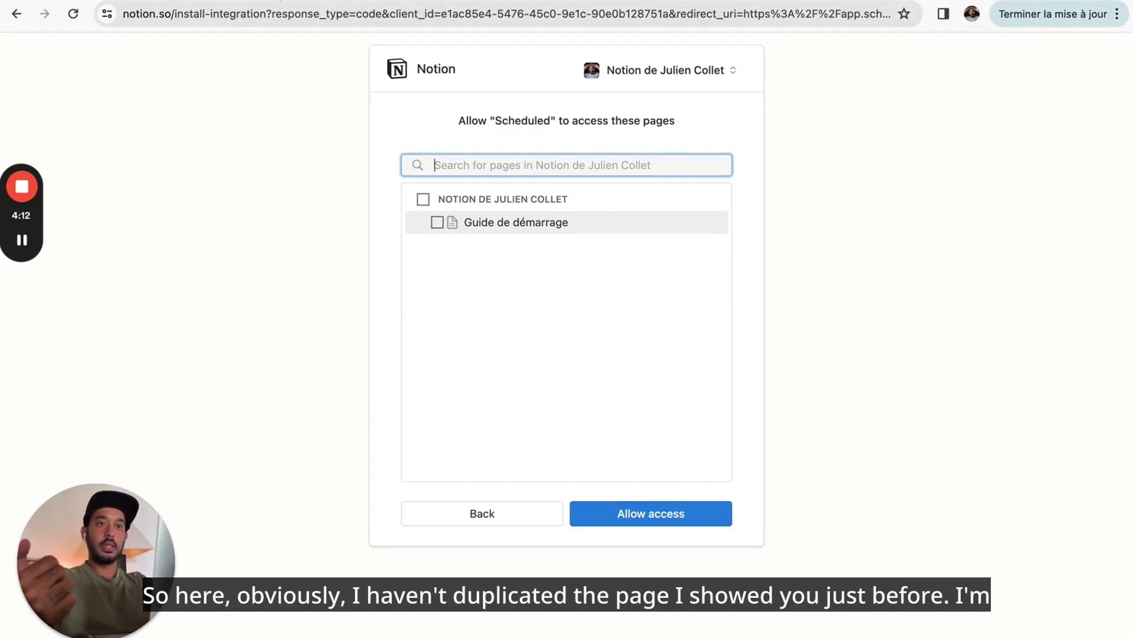
- Duplicate the LinkedIn OS template into the personal Notion workspace
left_click(278, 0)
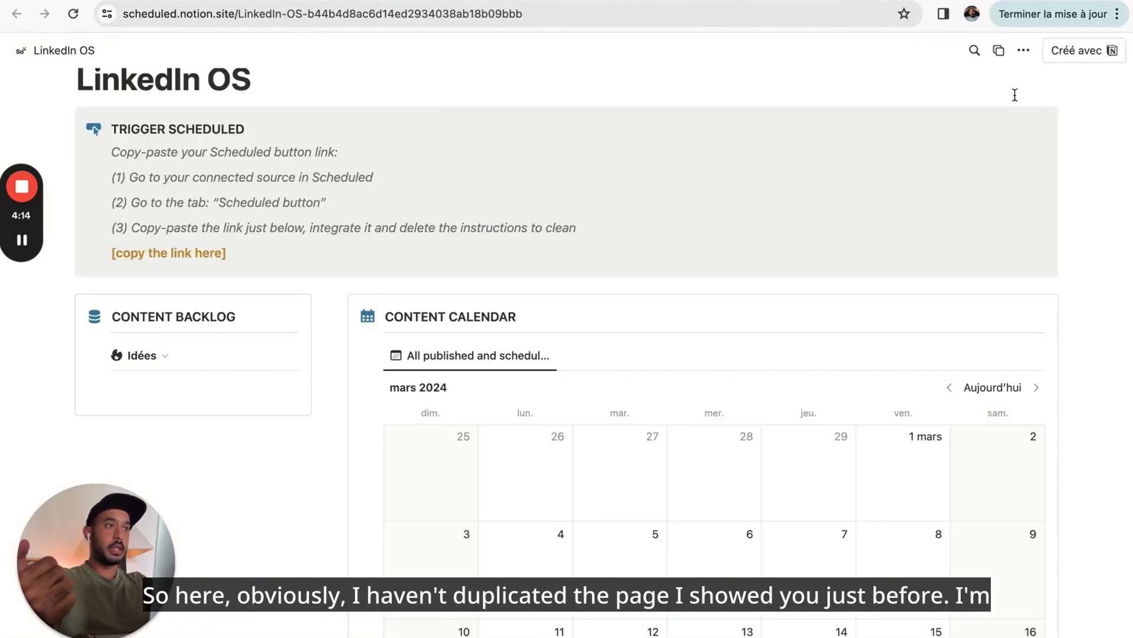
left_click(1023, 50)
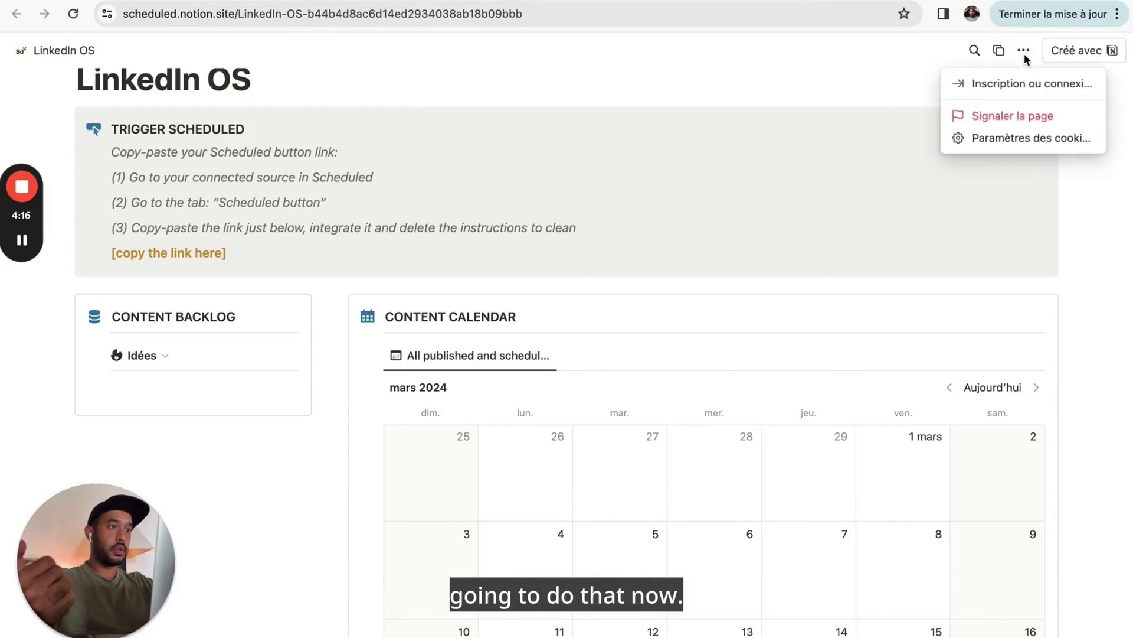
left_click(965, 68)
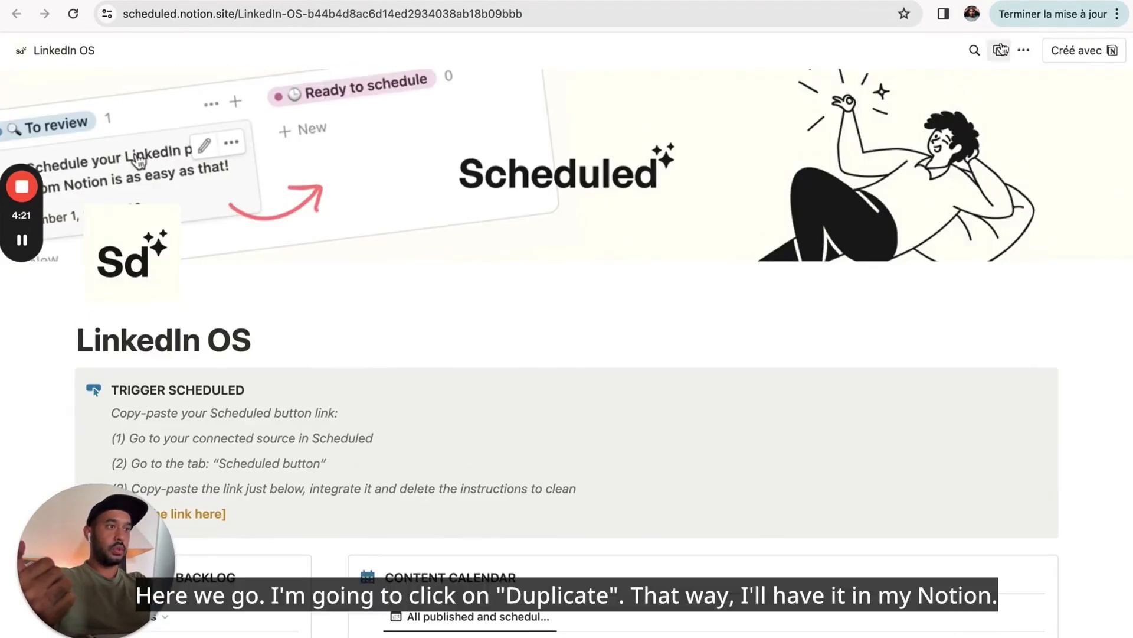
left_click(1000, 49)
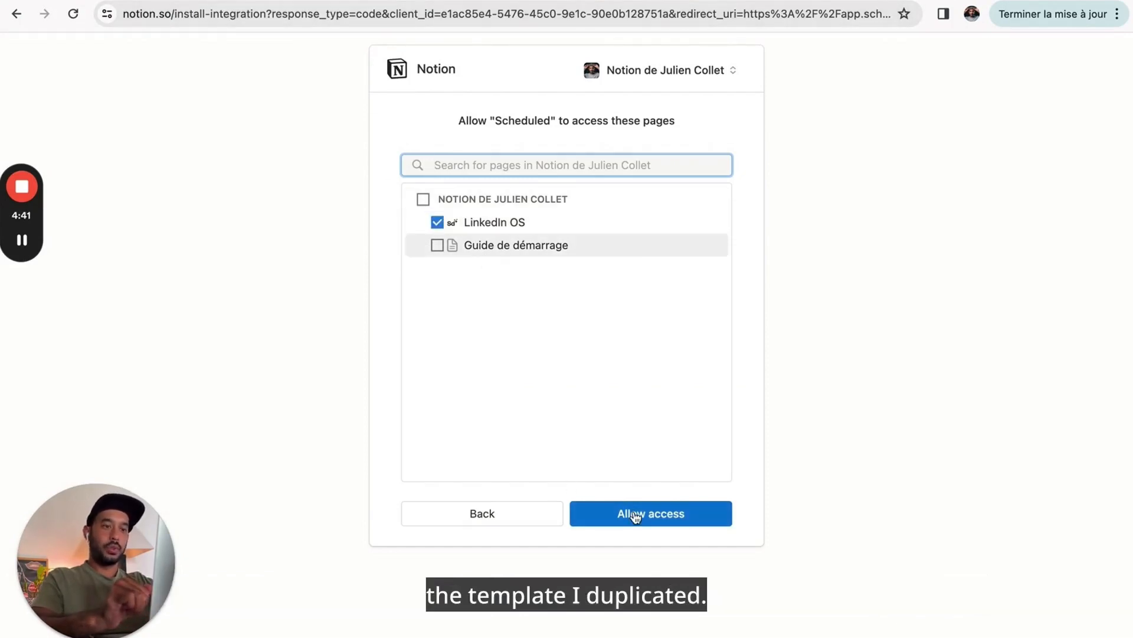
- Allow Scheduled access to the LinkedIn OS page
left_click(658, 520)
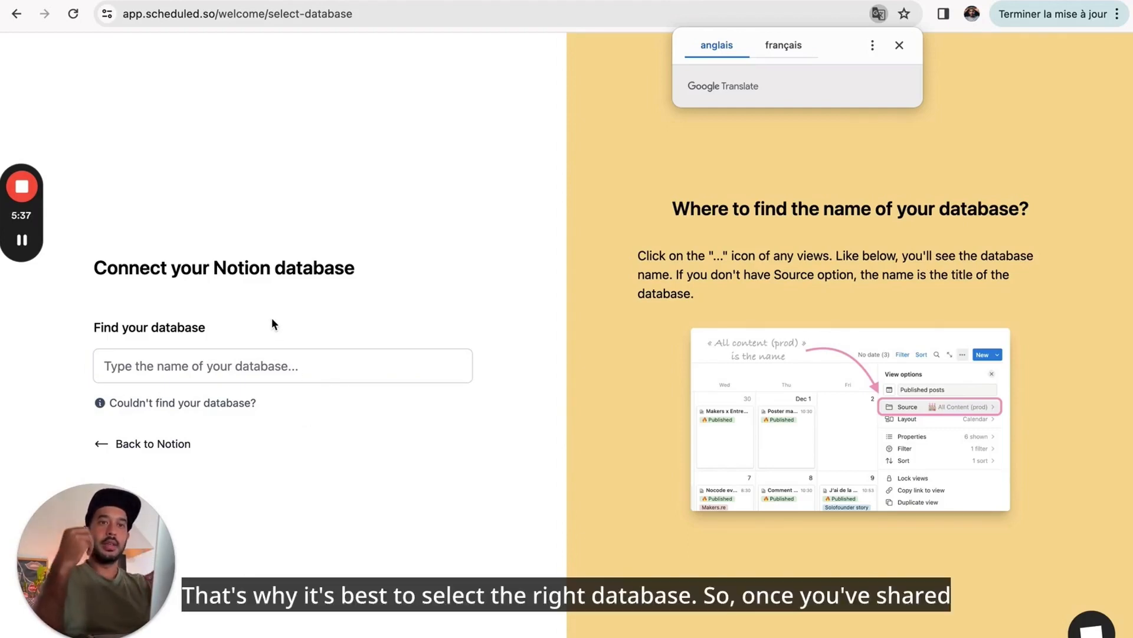
- Select DB - Content as the Notion database to connect
left_click(255, 368)
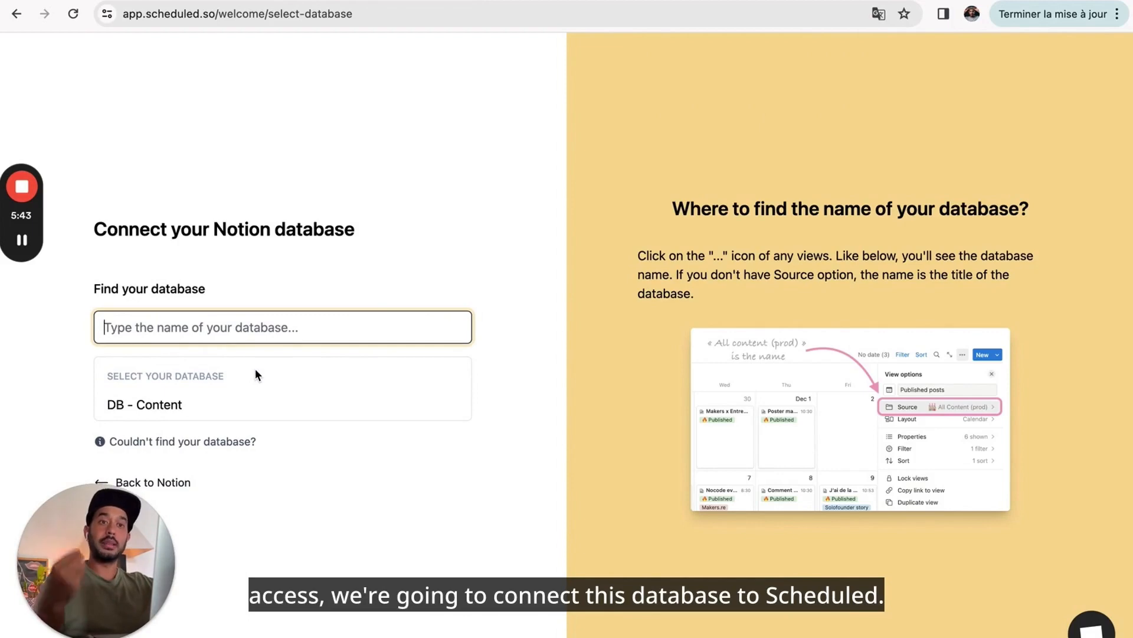
left_click(222, 407)
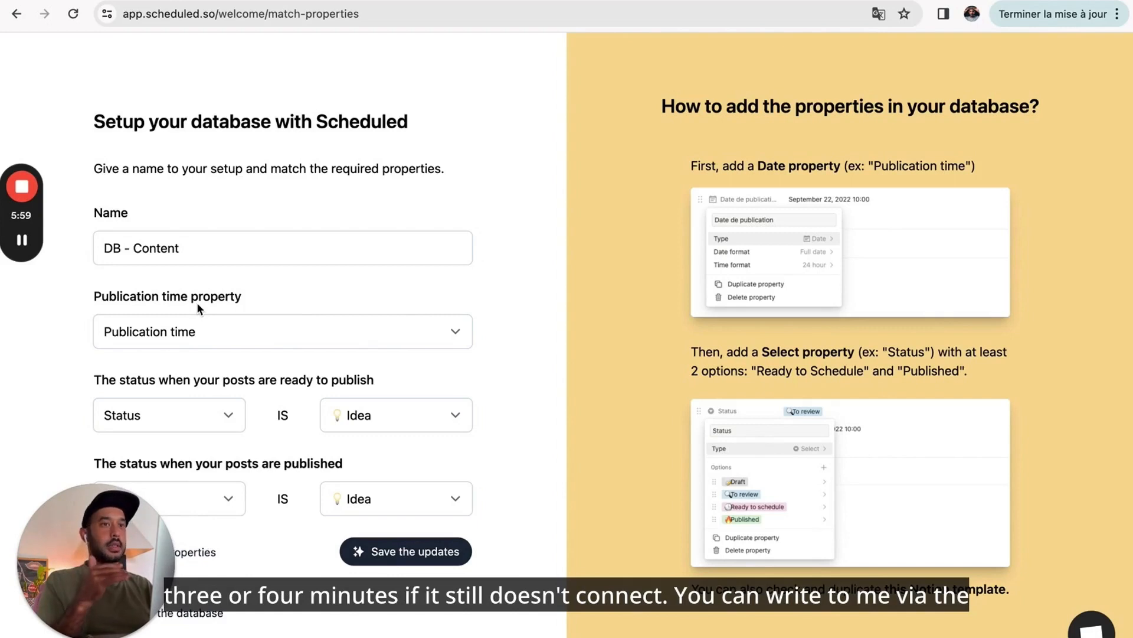
left_click(1082, 618)
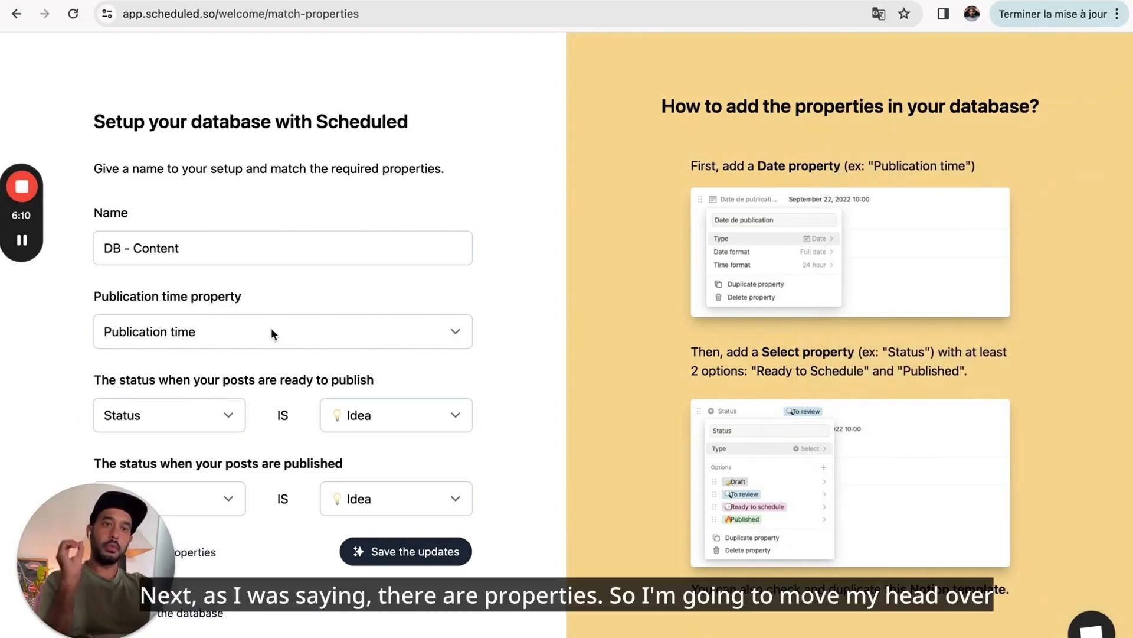
scroll(271, 328, "down", 1)
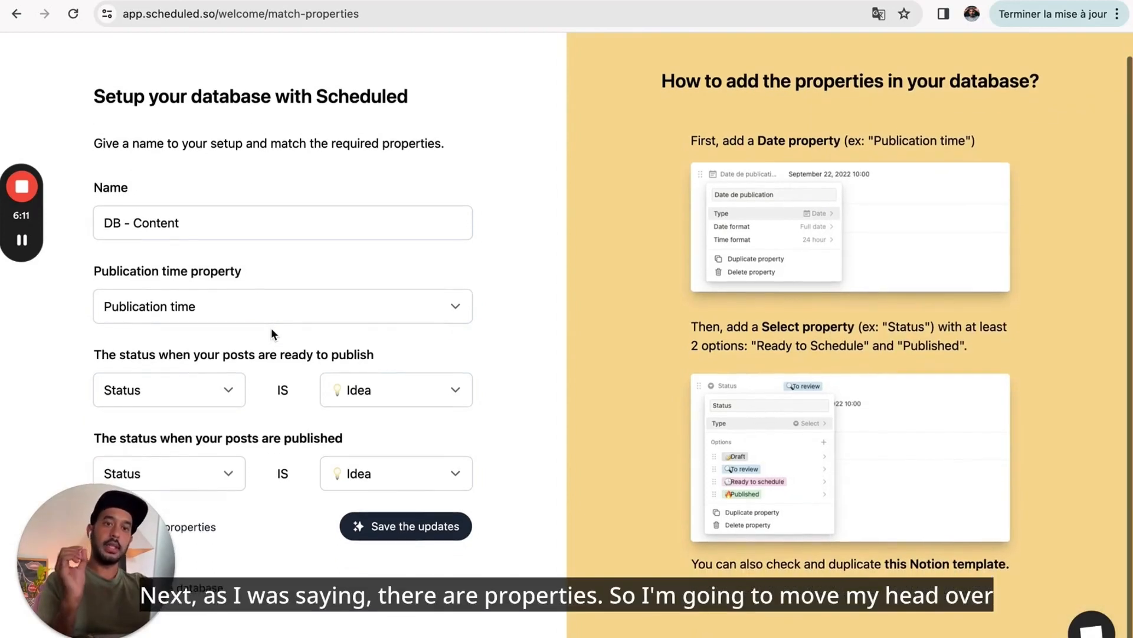
left_click_drag(96, 539, 583, 524)
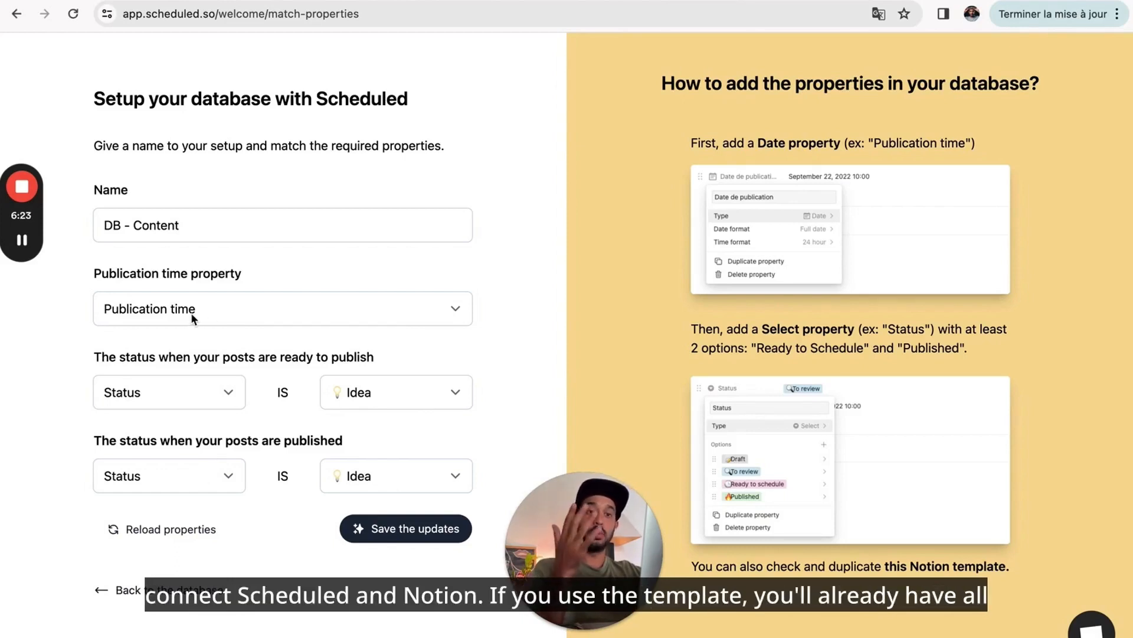
- Match Publication time as the publication time property
left_click(224, 313)
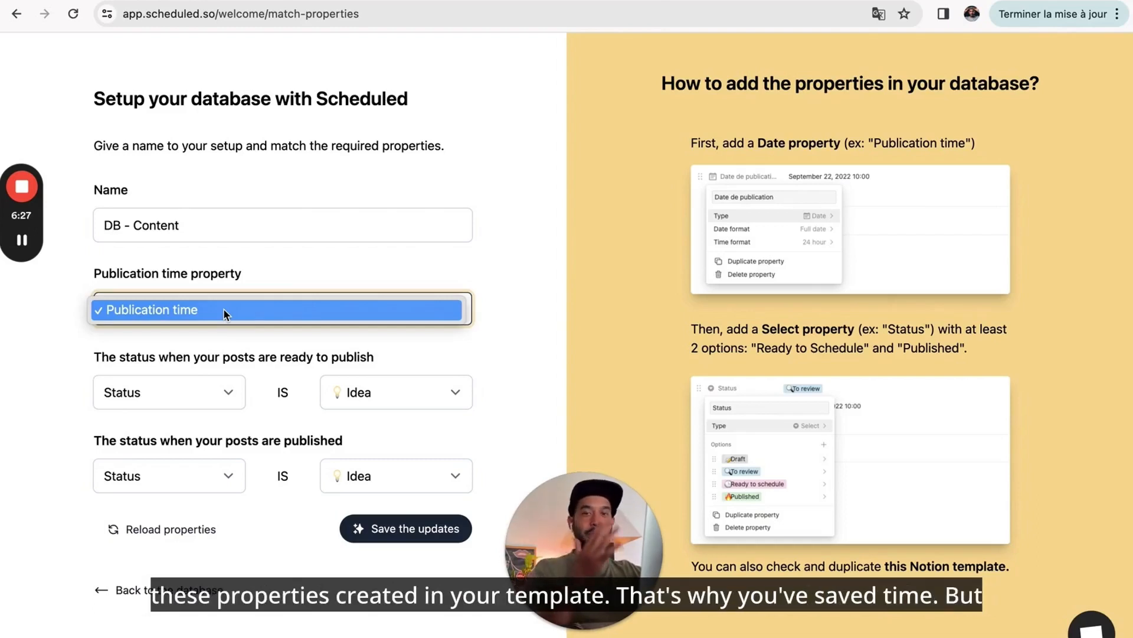
left_click(223, 308)
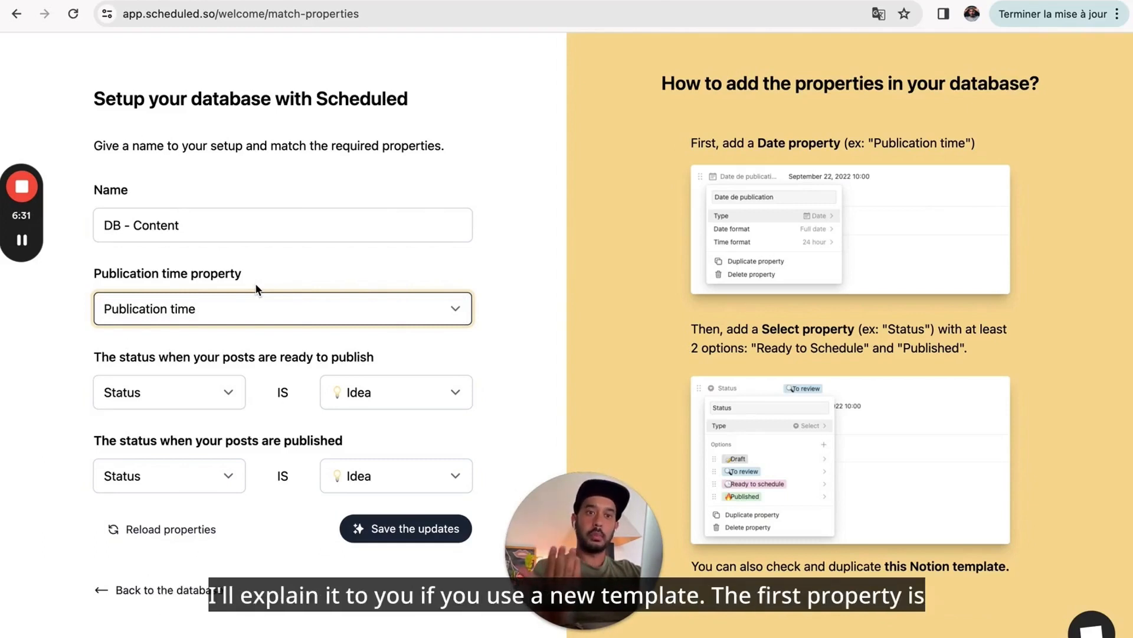
left_click(215, 283)
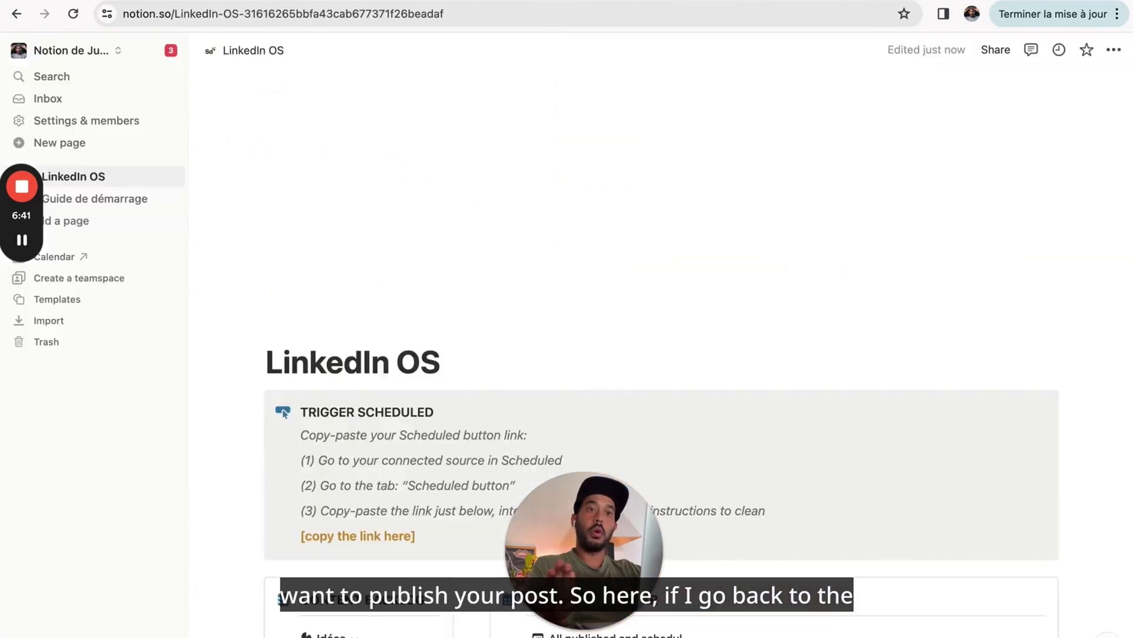
- Add a new post idea on Tue March 5, 2024 in the Notion content calendar
scroll(607, 306, "down", 10)
left_click(686, 290)
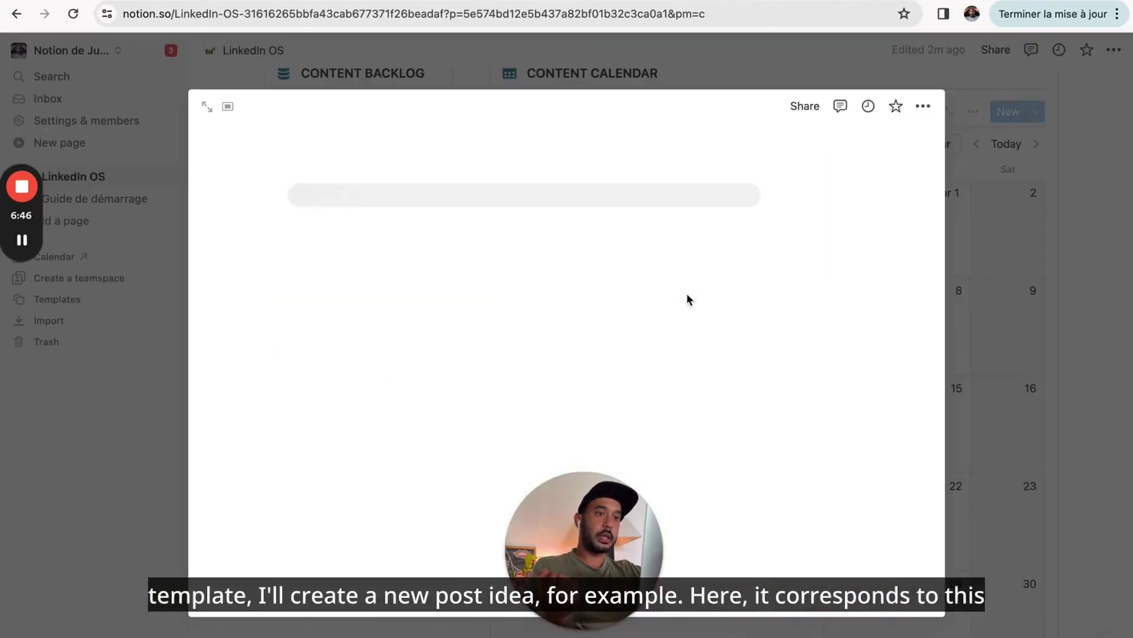
scroll(426, 268, "down", 2)
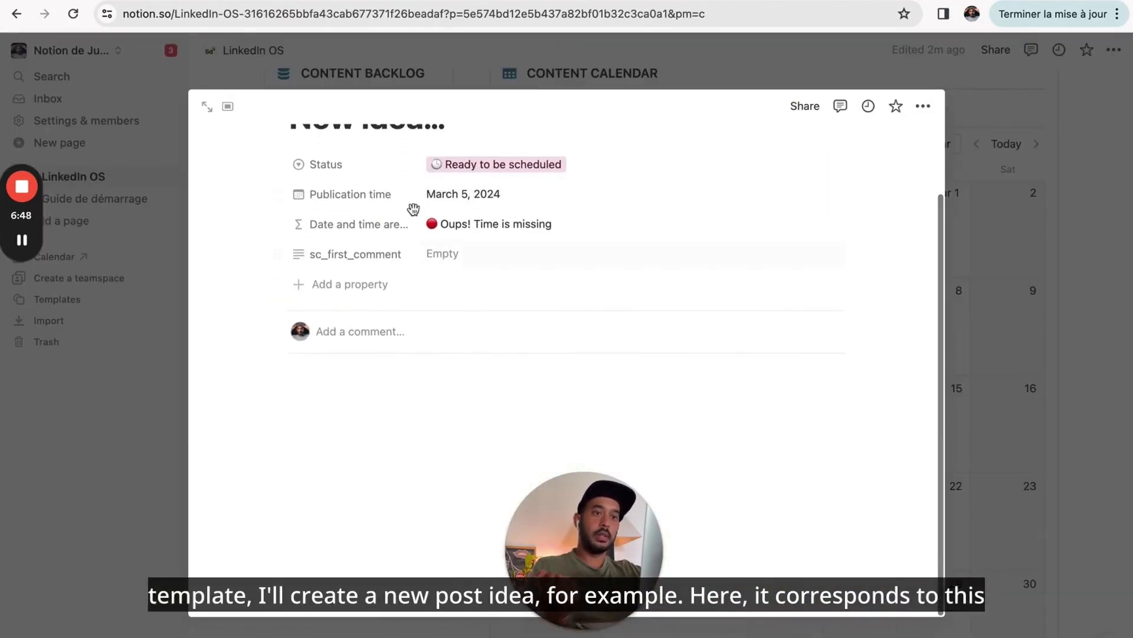
scroll(407, 254, "up", 1)
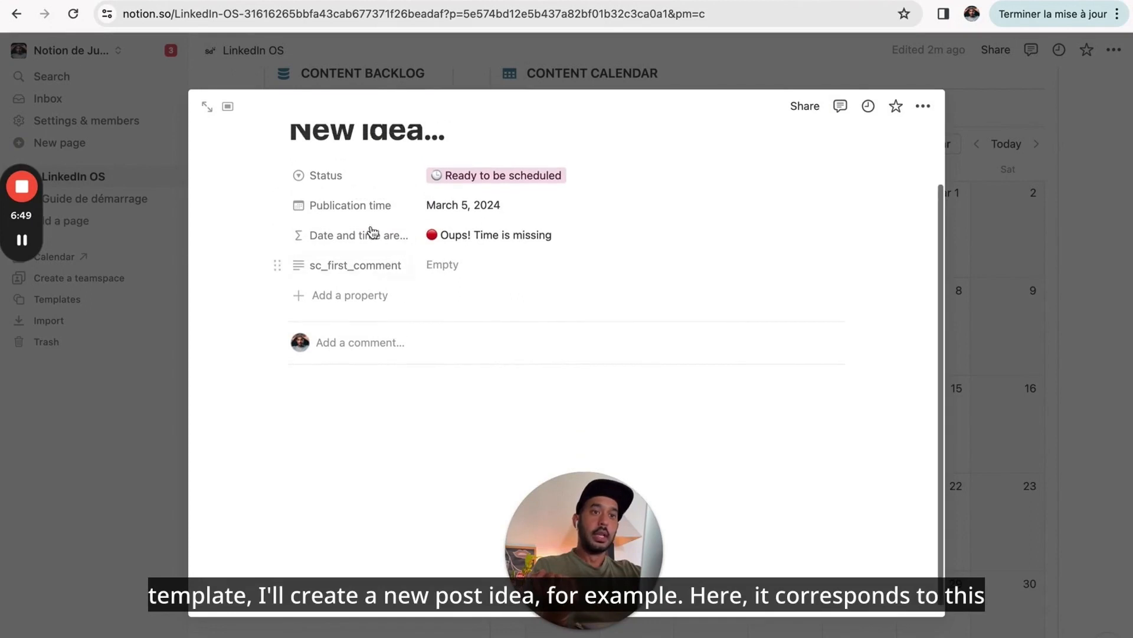
left_click(340, 207)
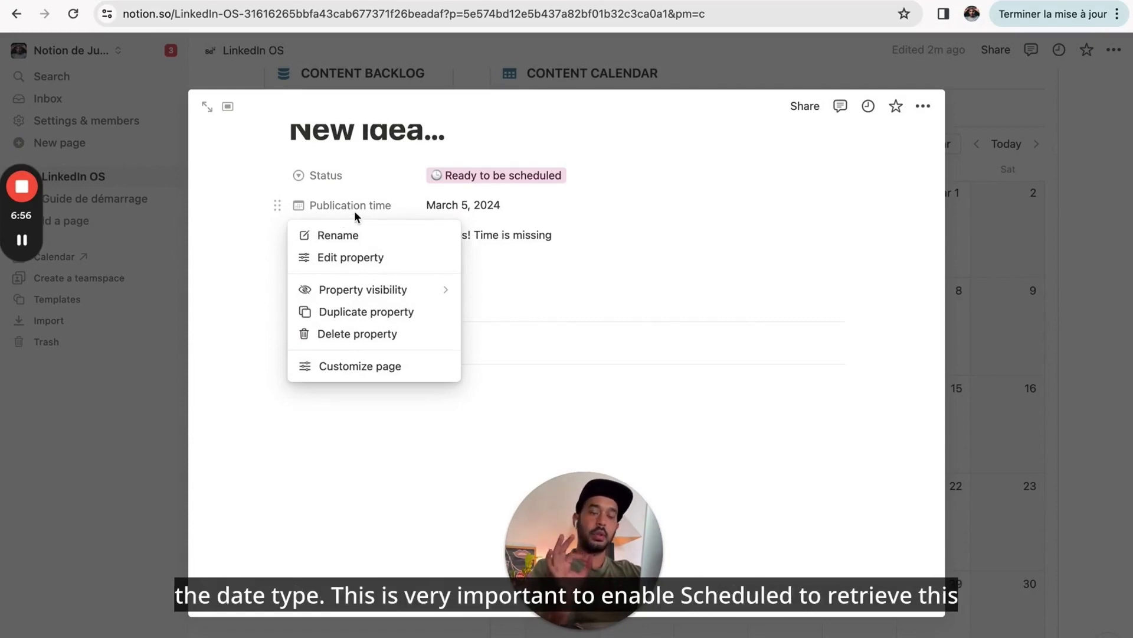
left_click(423, 207)
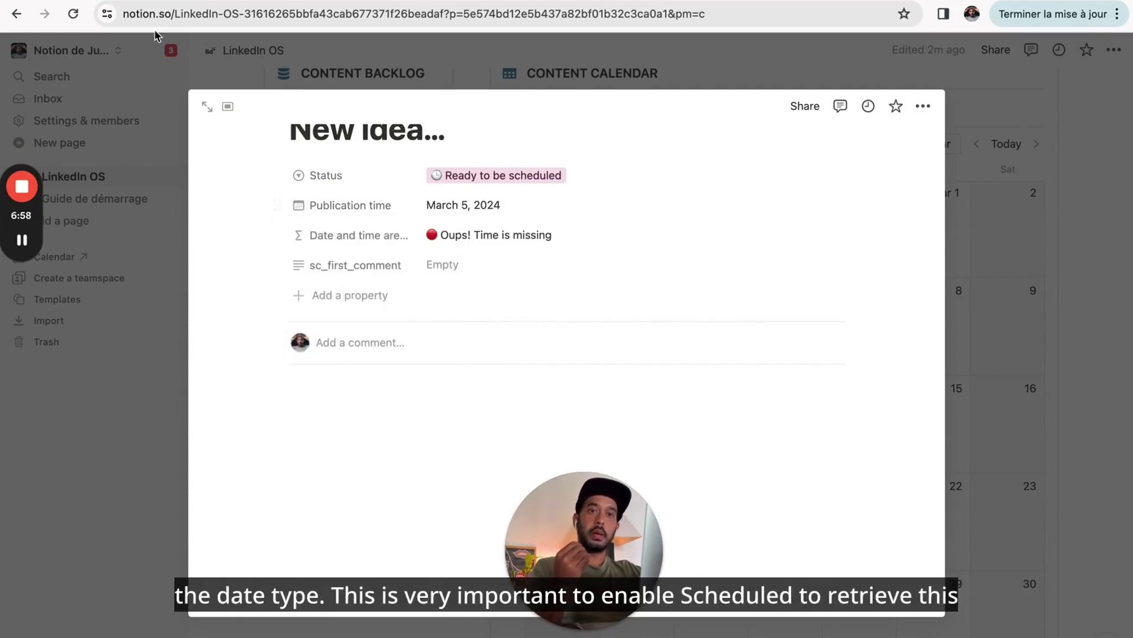
left_click(151, 1)
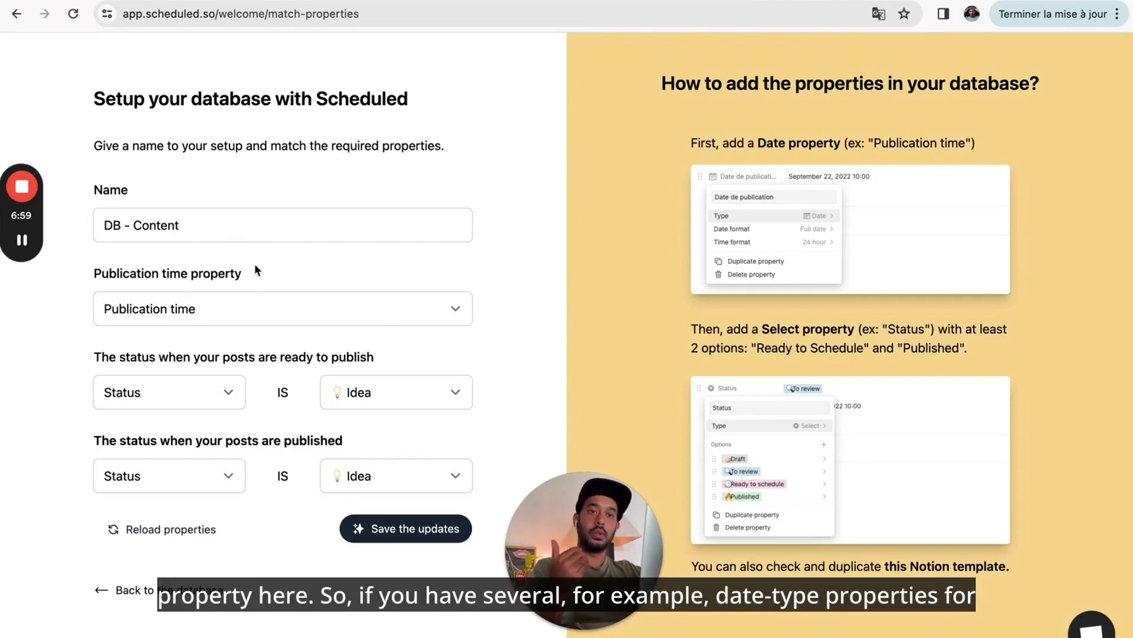
- Confirm Publication time as the date property, then go to the new post in Notion
left_click(196, 308)
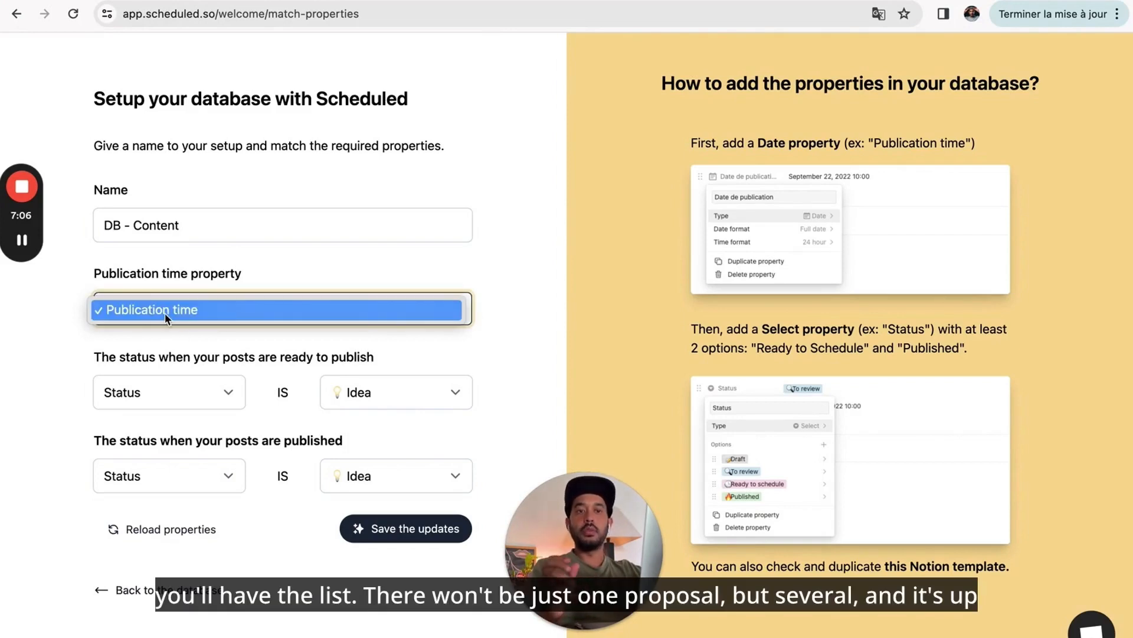
left_click(253, 276)
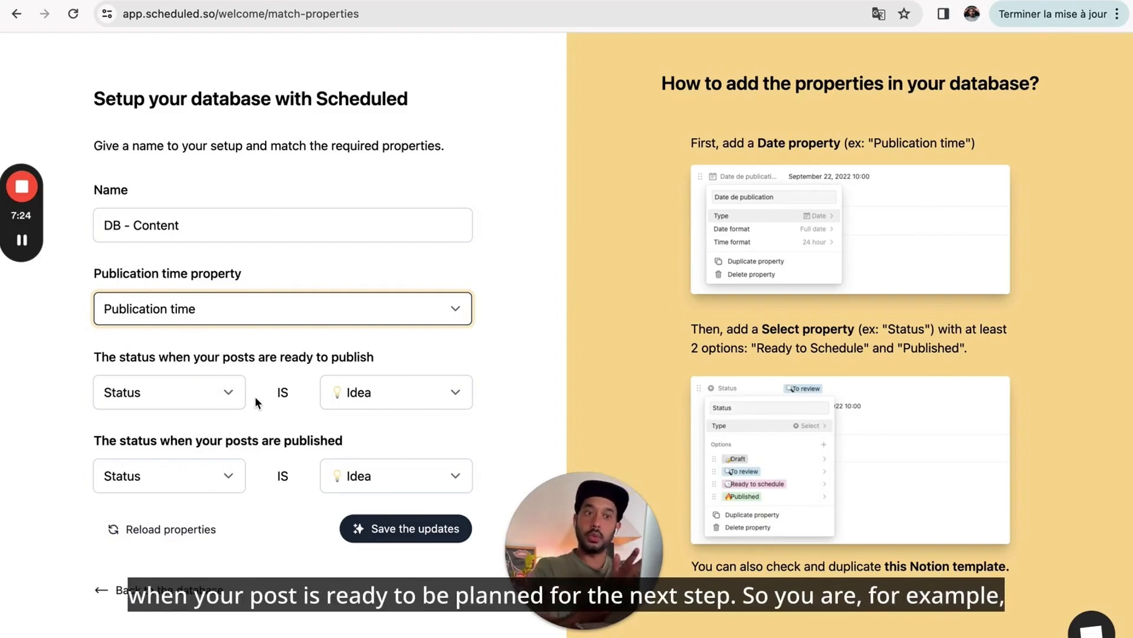
left_click(269, 1)
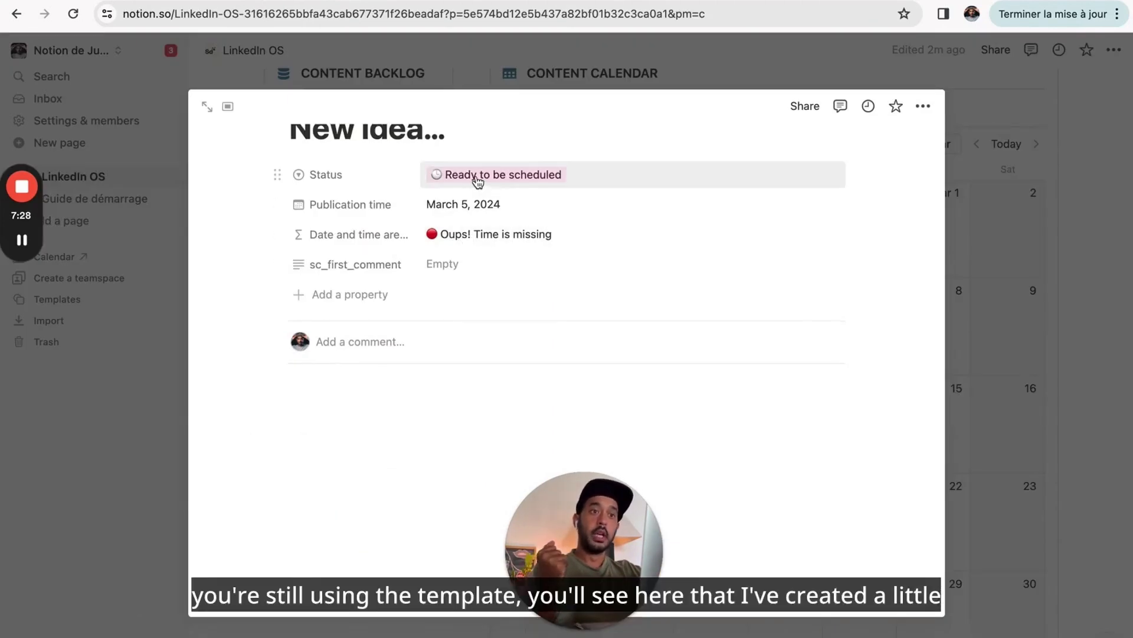
- Inspect the post's Status property settings and value choices, then go back to Scheduled
left_click(359, 176)
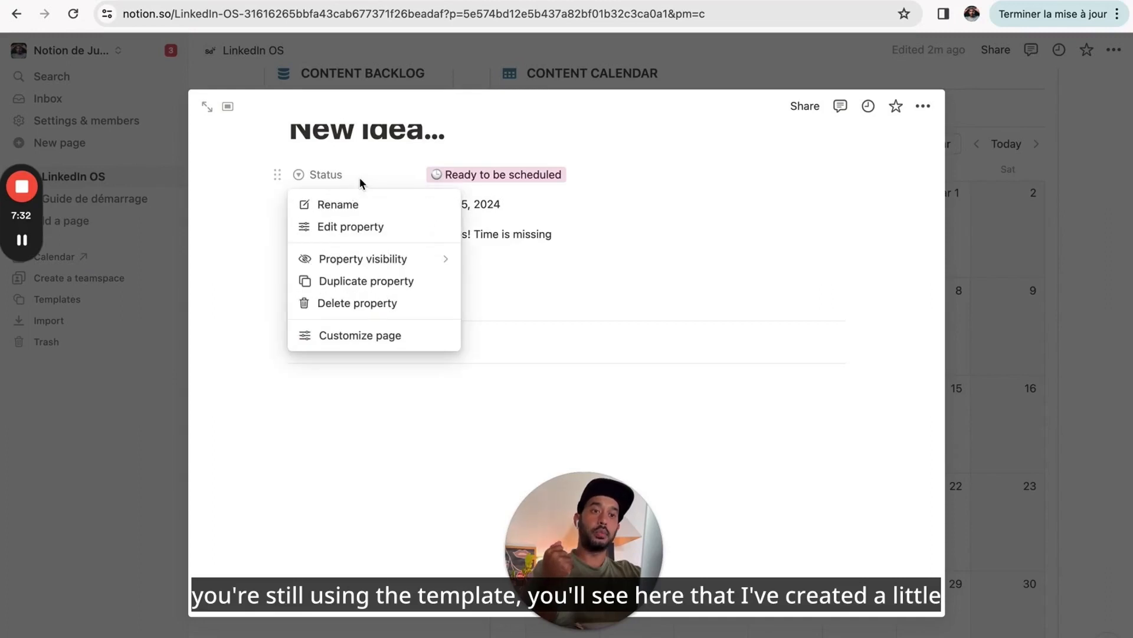
left_click(374, 230)
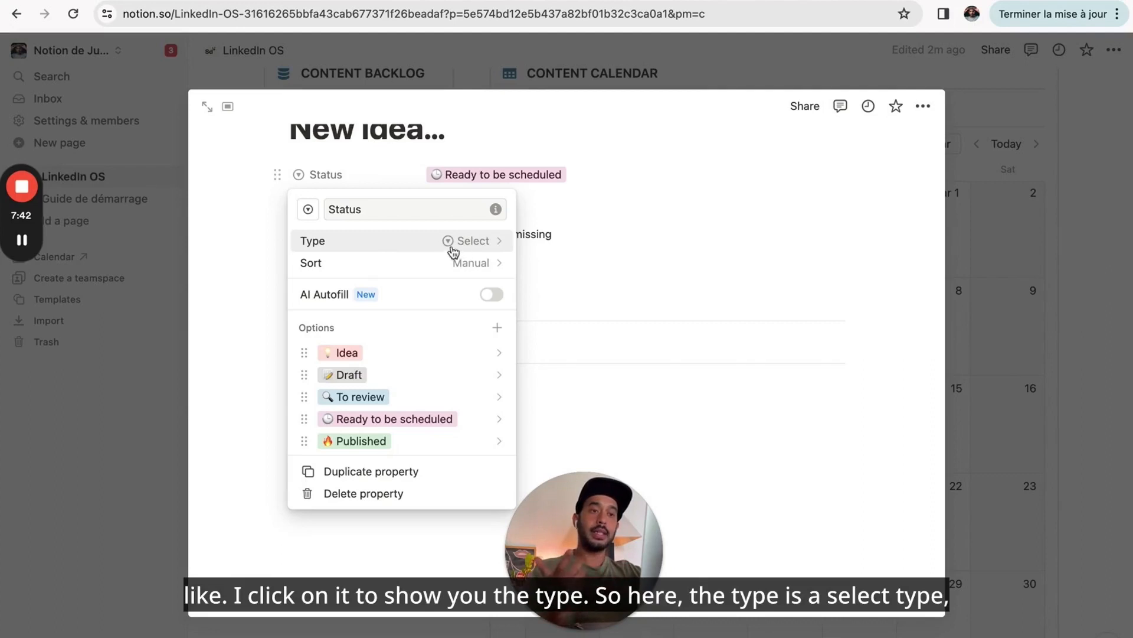
left_click(396, 250)
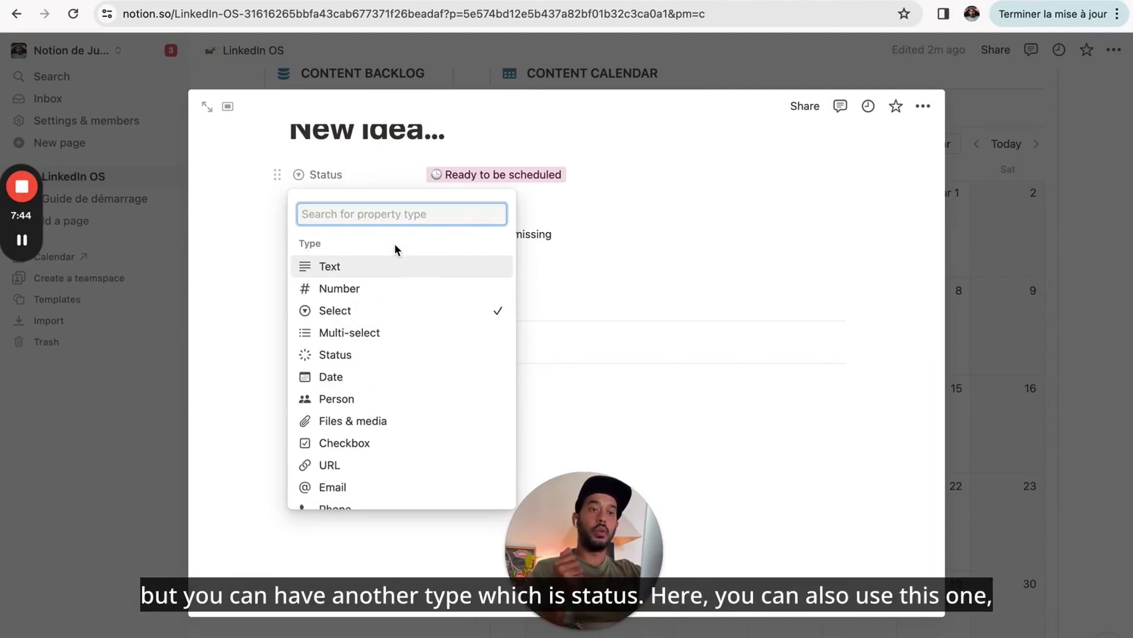
scroll(373, 466, "down", 5)
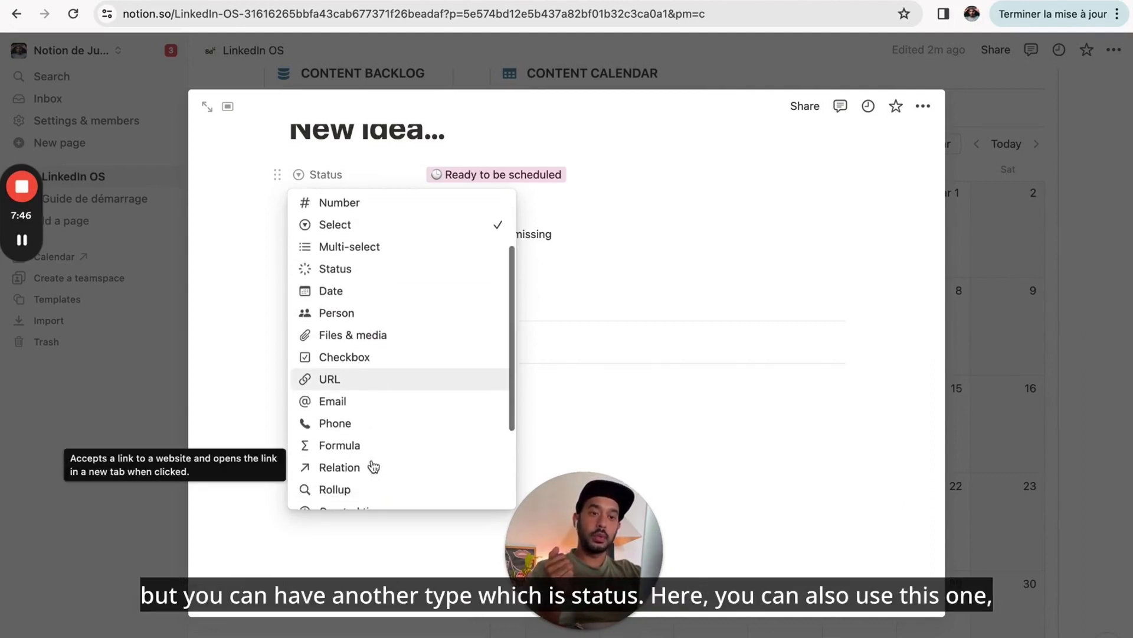
scroll(371, 467, "up", 5)
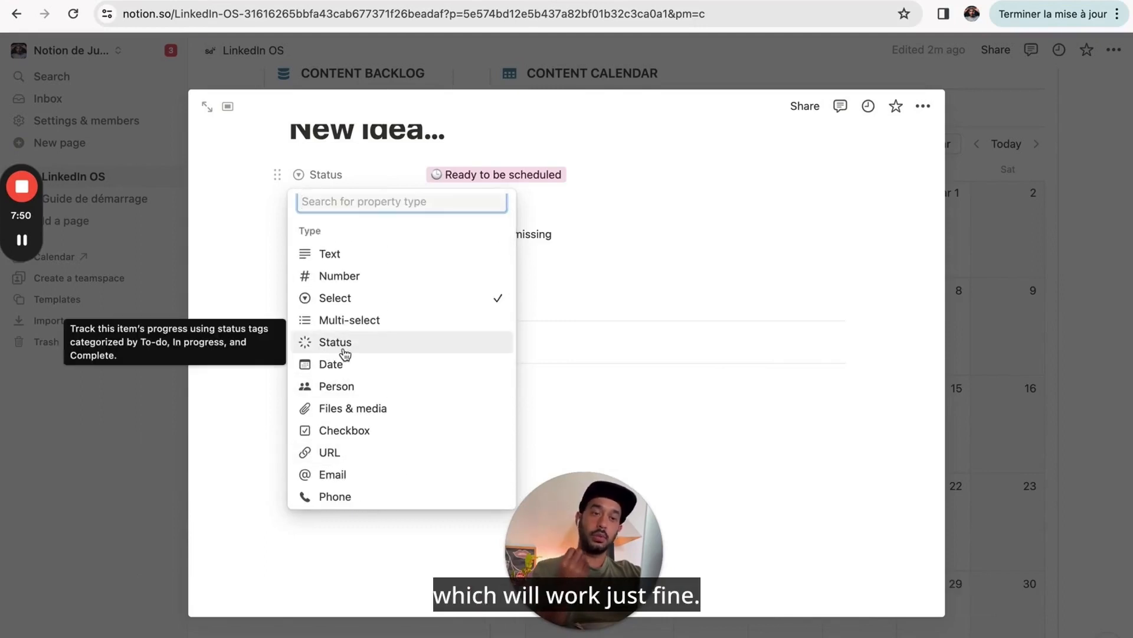
left_click(592, 234)
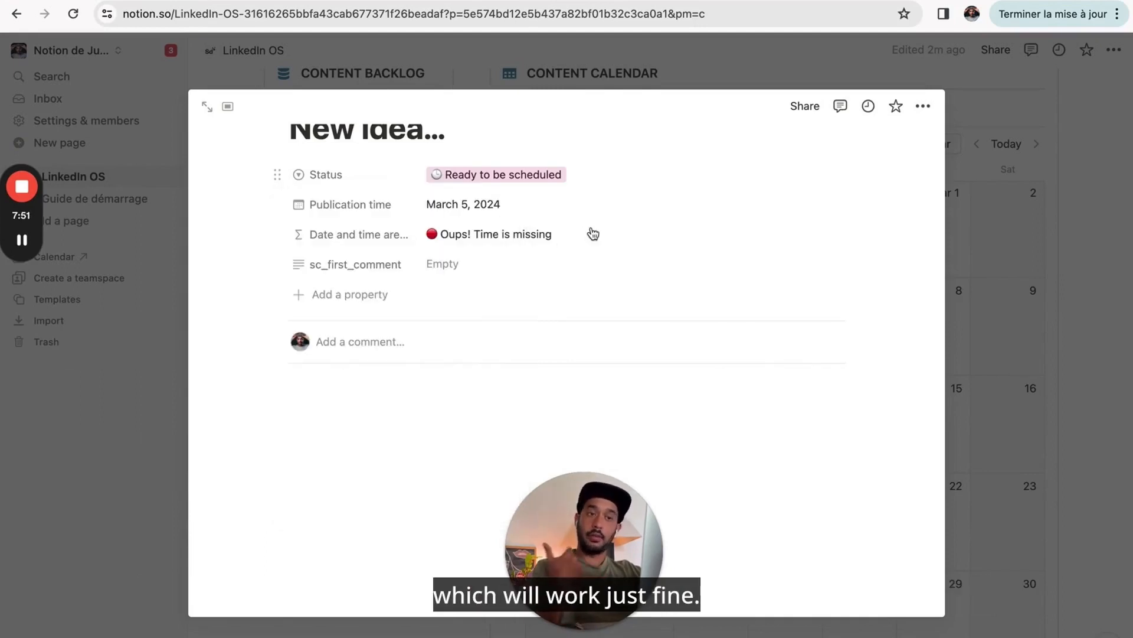
left_click(465, 175)
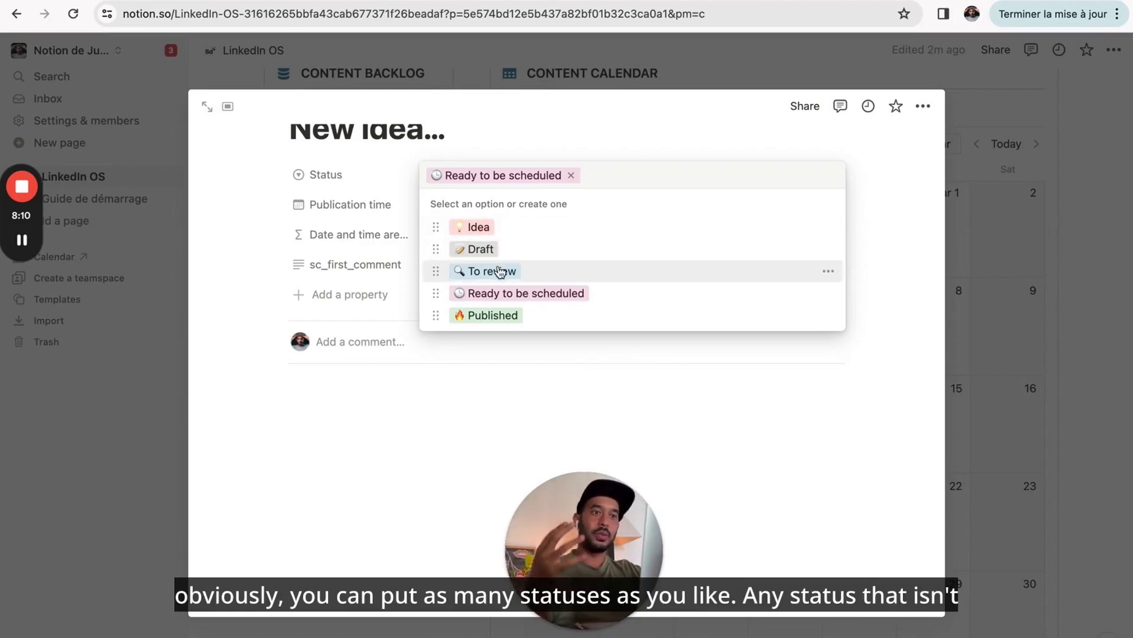
key("ctrl+Tab")
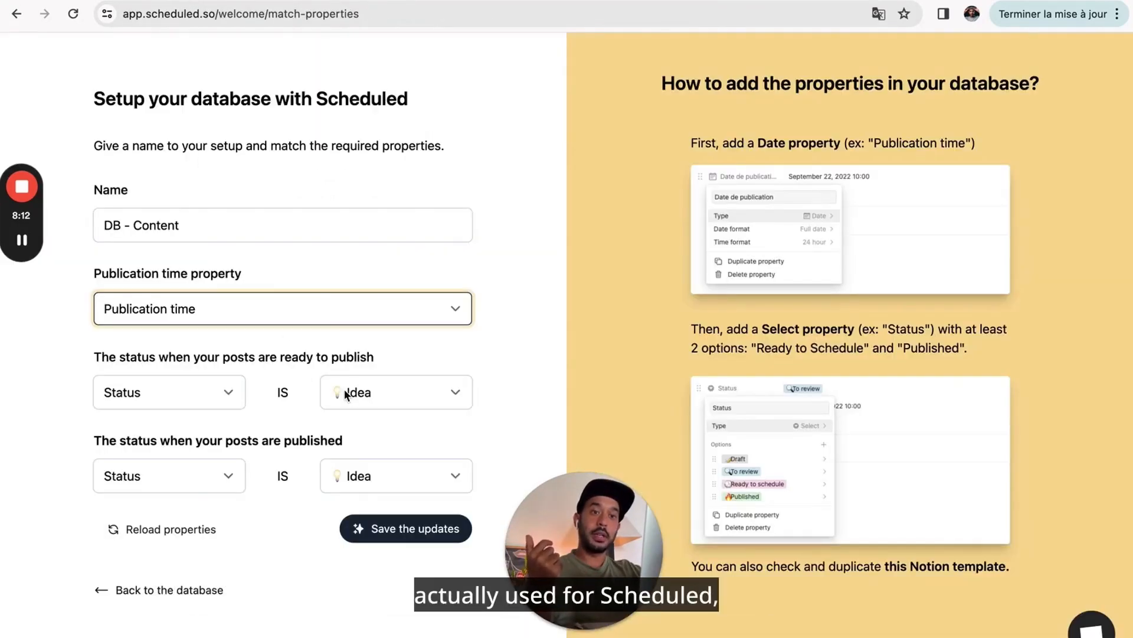
- Set the ready-to-publish status to 'Ready to be scheduled' and the published status to 'Published'
left_click(265, 0)
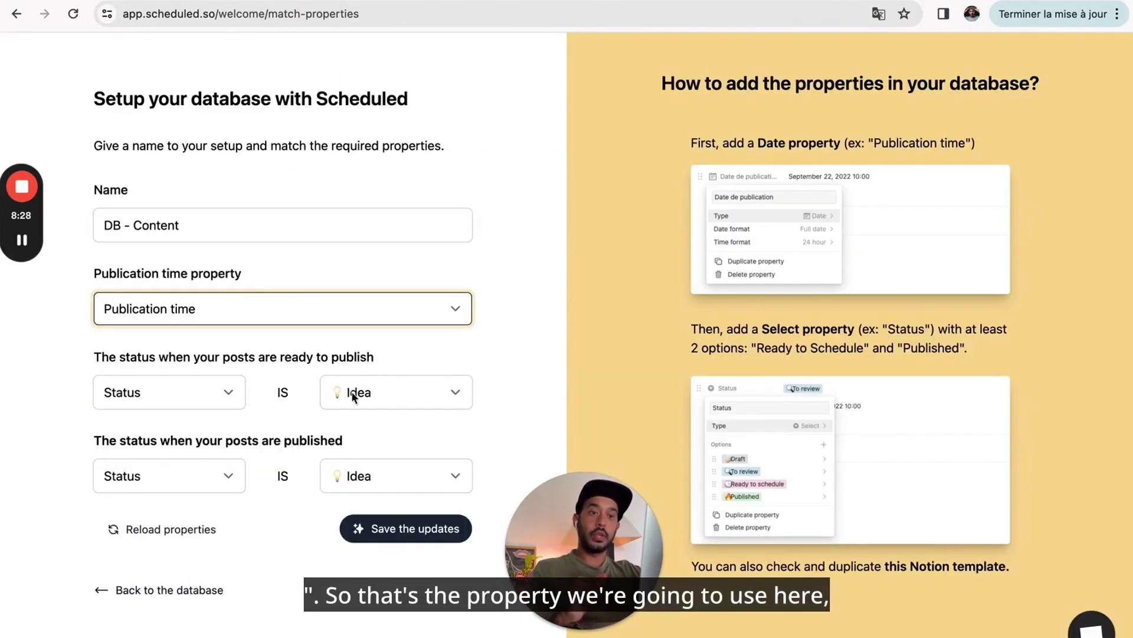
left_click(350, 394)
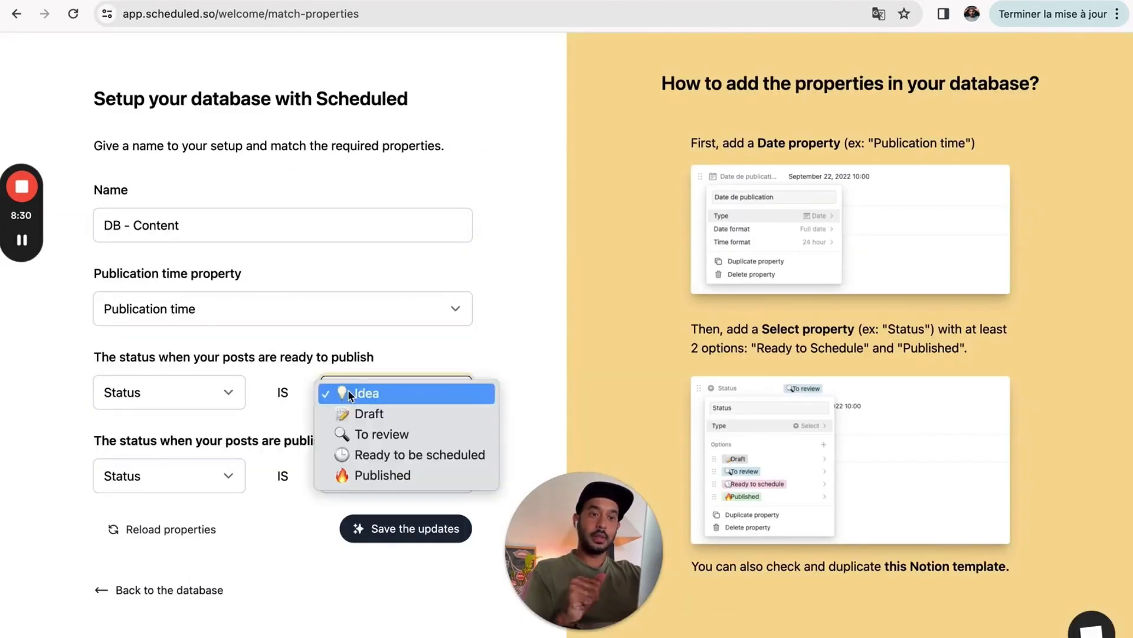
left_click(369, 456)
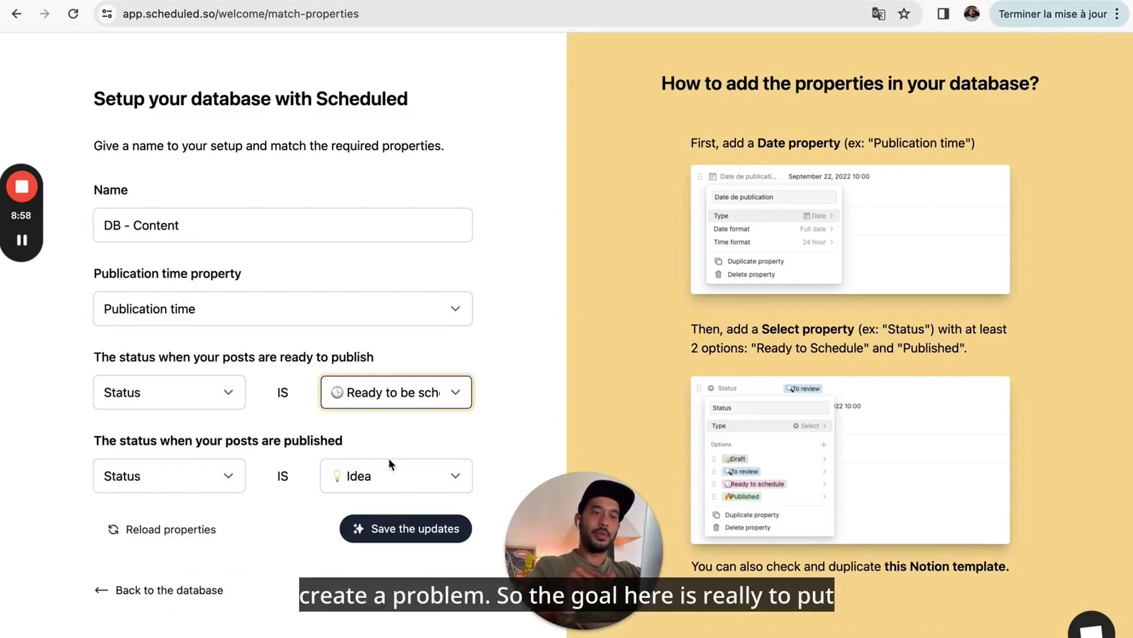
left_click(378, 471)
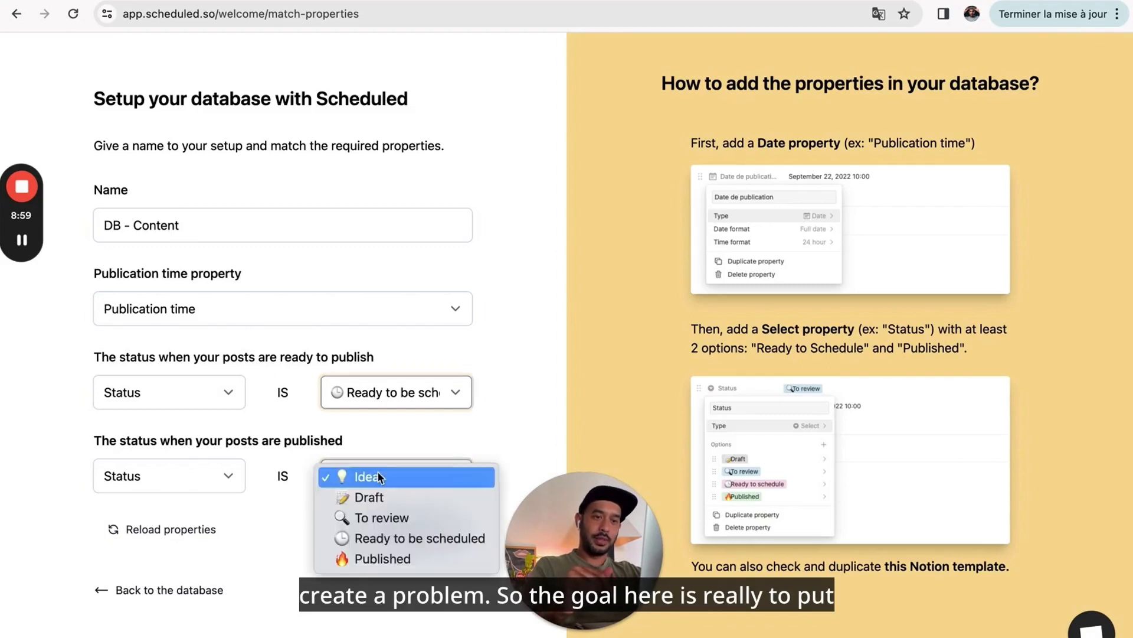
left_click(380, 559)
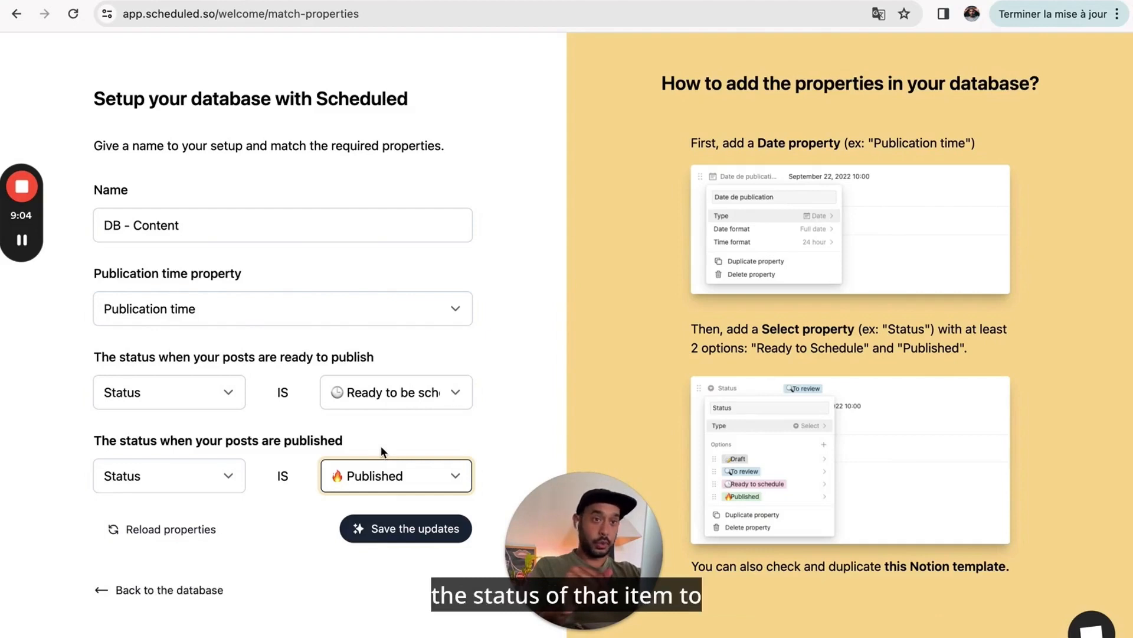
key("ctrl+Tab")
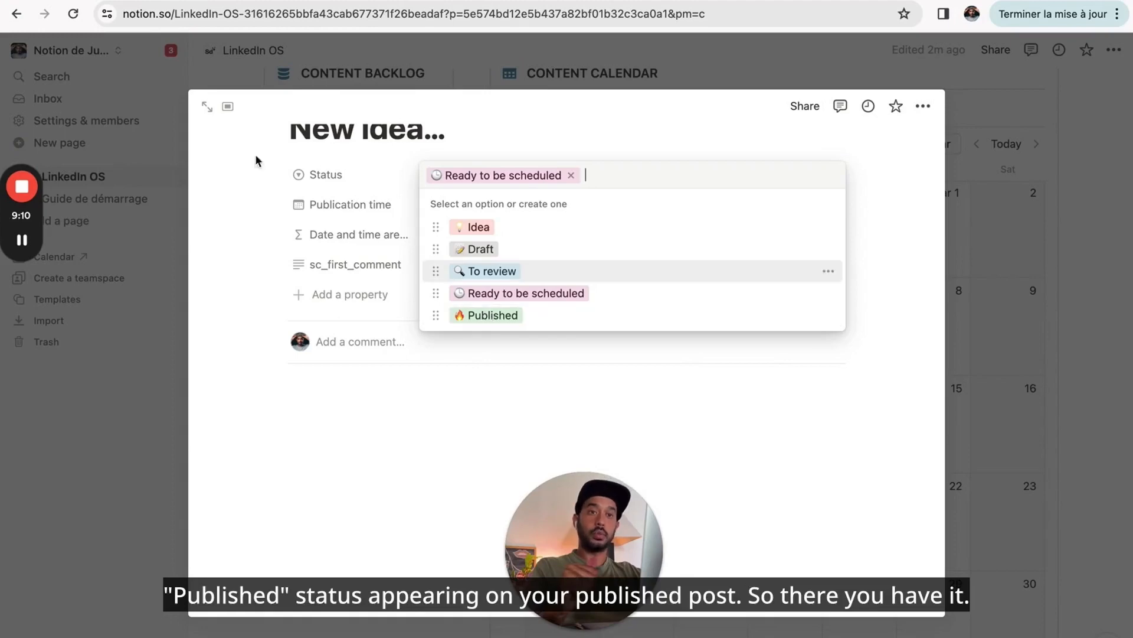
- Return from Notion's status options to Scheduled's DB - Content setup page
left_click(97, 1)
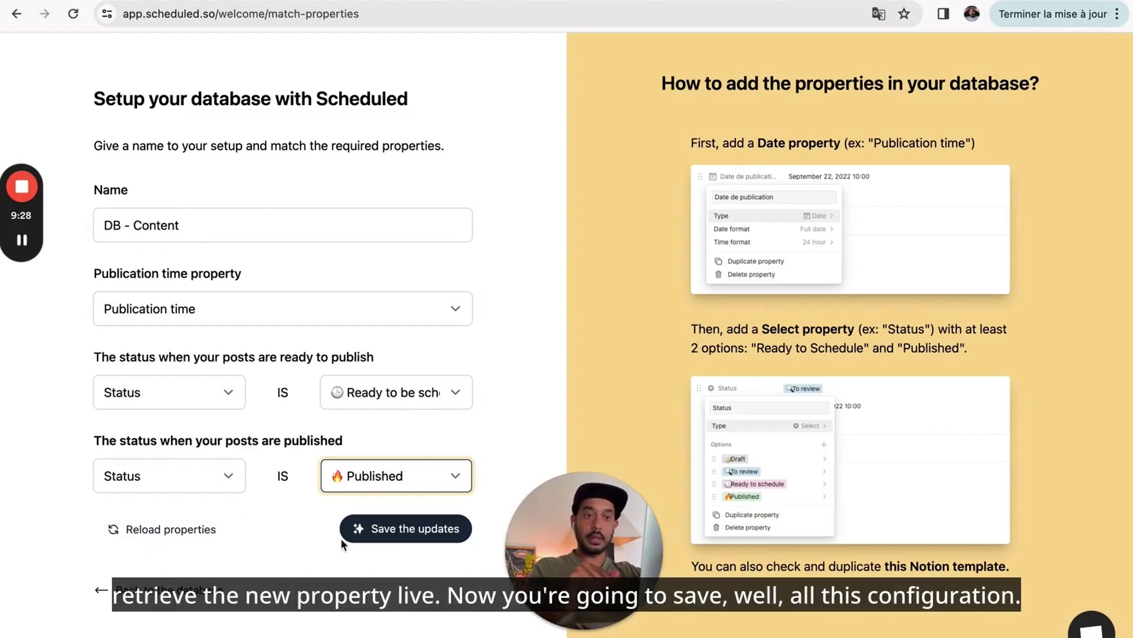
- Save the property mapping, keep LinkedIn Profile as the social account, and grant Scheduled access
left_click(400, 534)
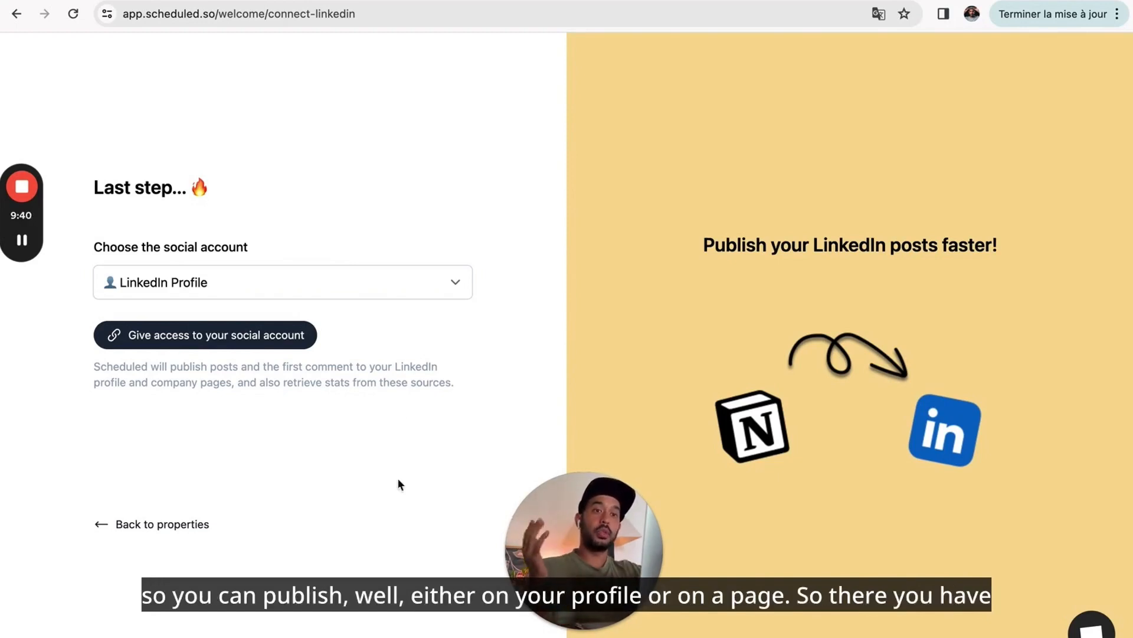
left_click(367, 281)
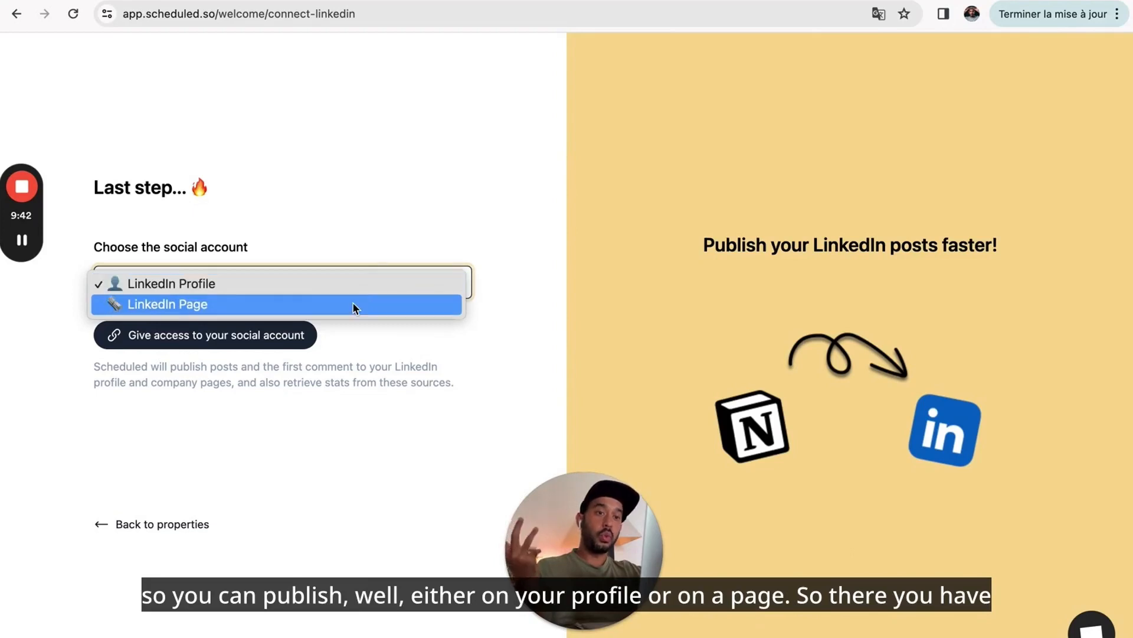
left_click(372, 253)
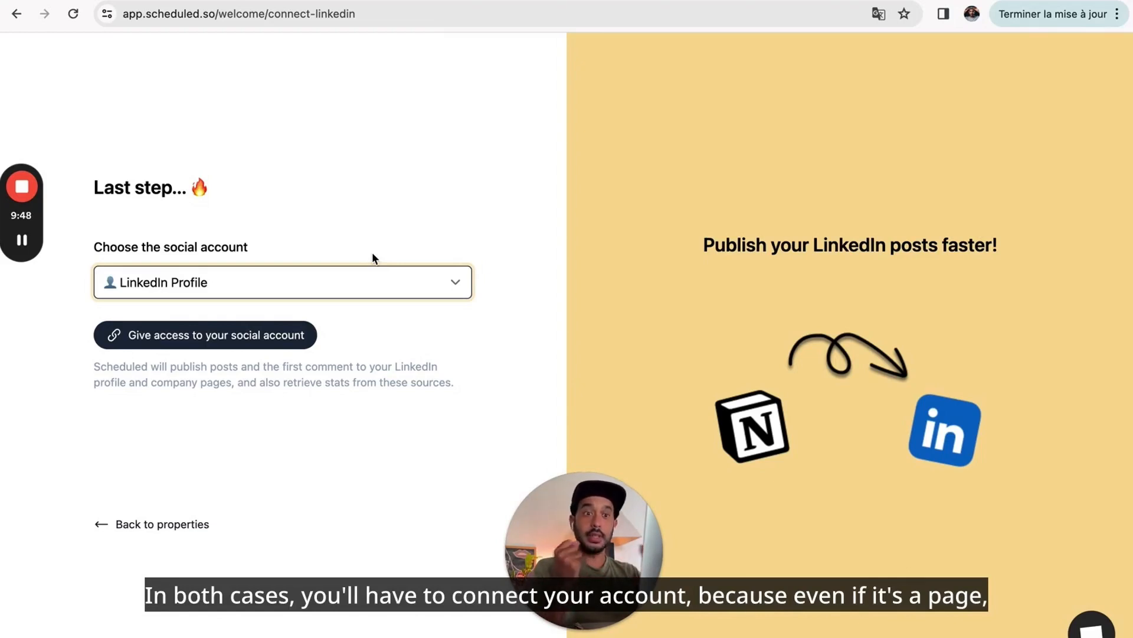
left_click(394, 281)
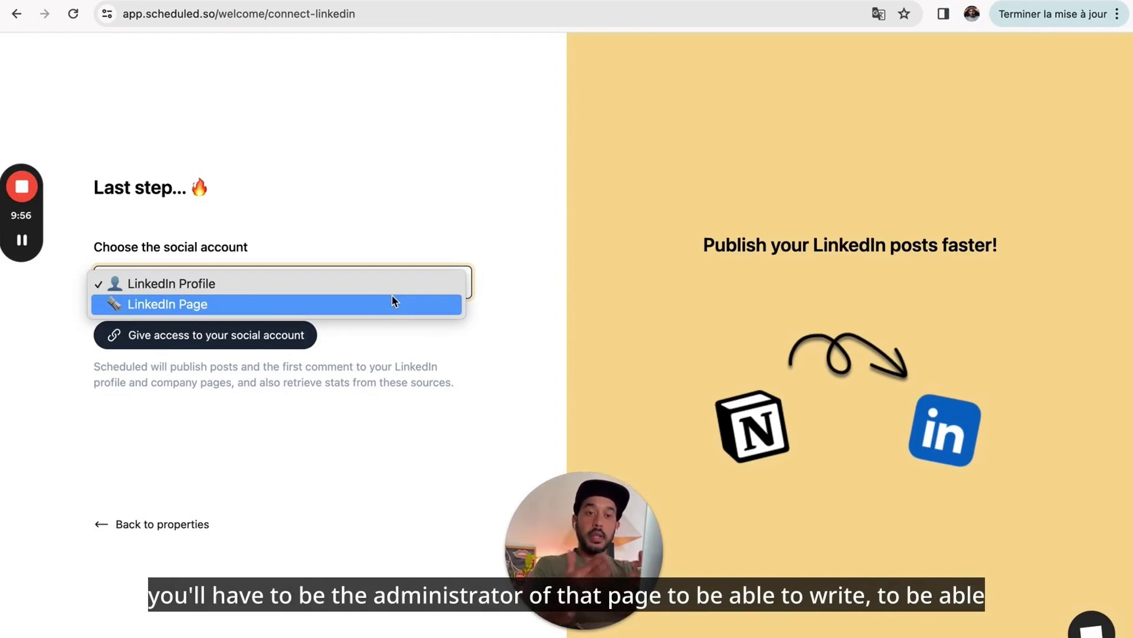
left_click(340, 286)
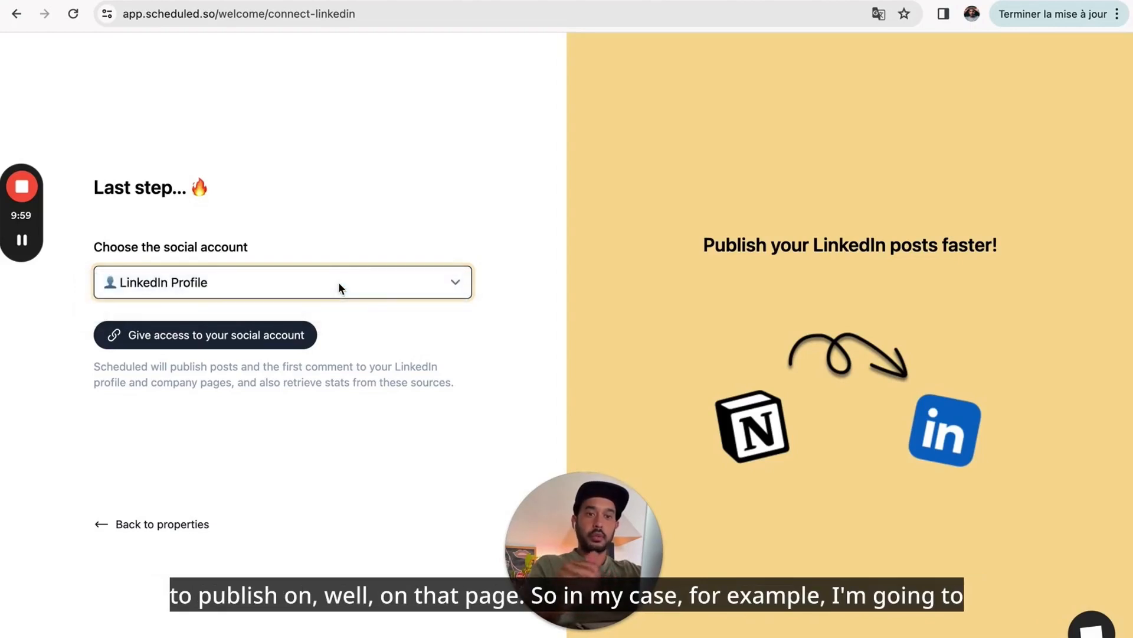
left_click(271, 343)
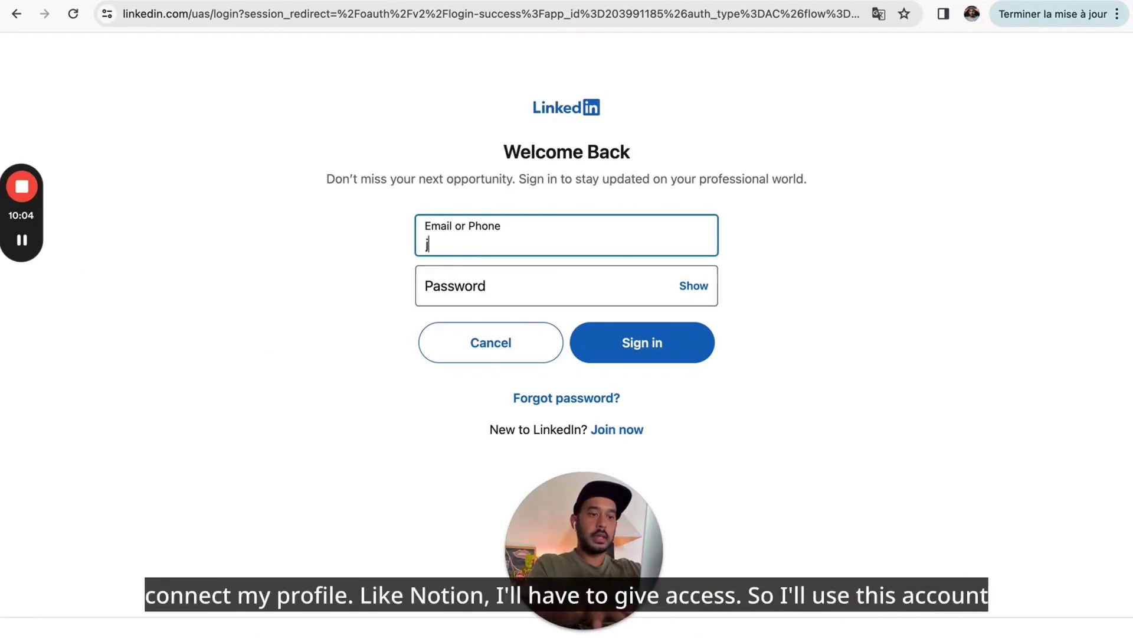
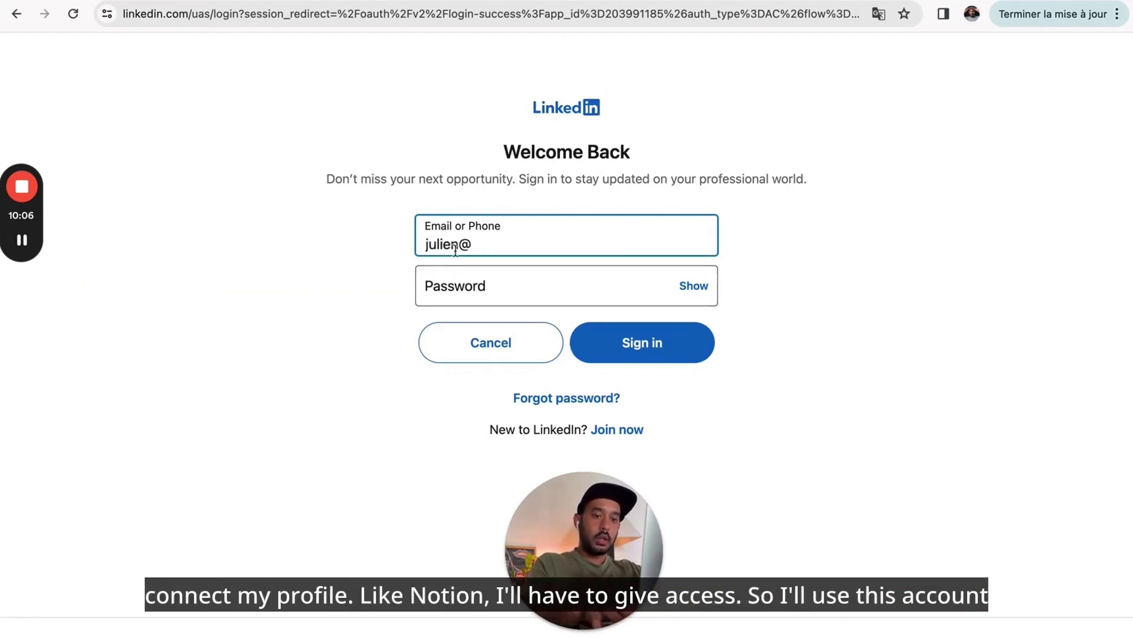
- Sign in to LinkedIn with the account e-mail and password, re-entering the password after the failed attempt
key("Tab")
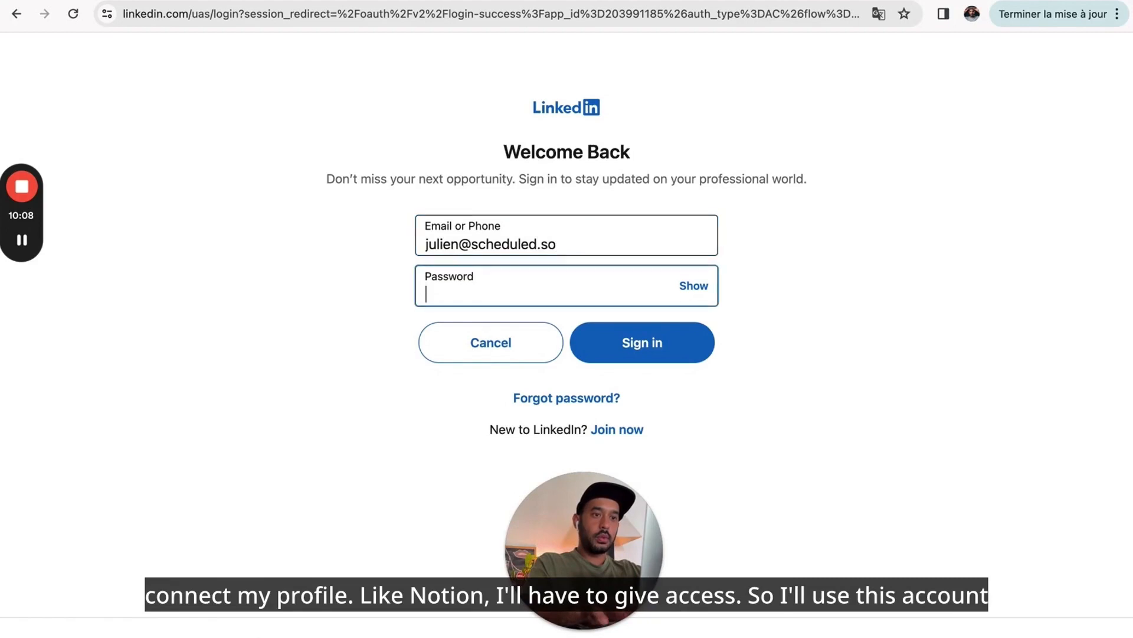
type("•••••••••")
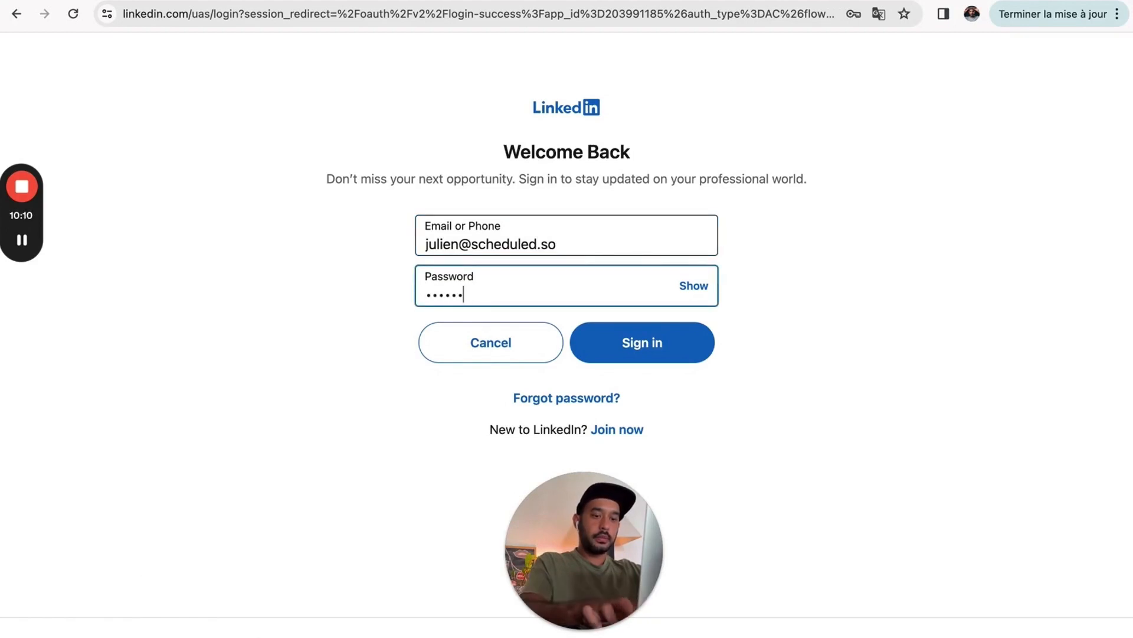
type("•••••")
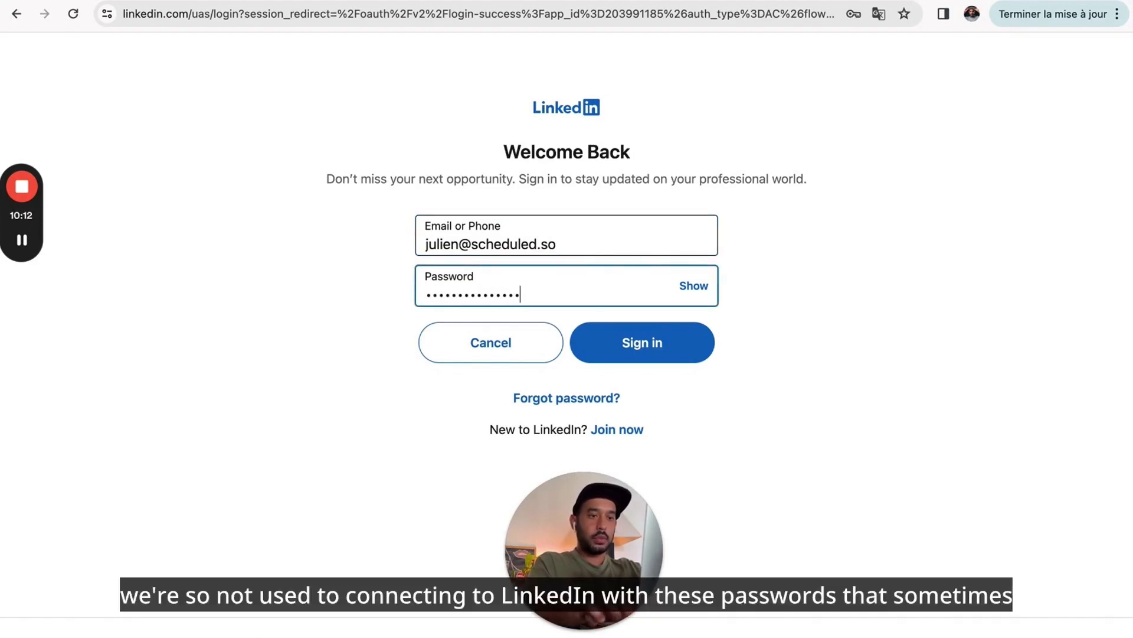
left_click(615, 343)
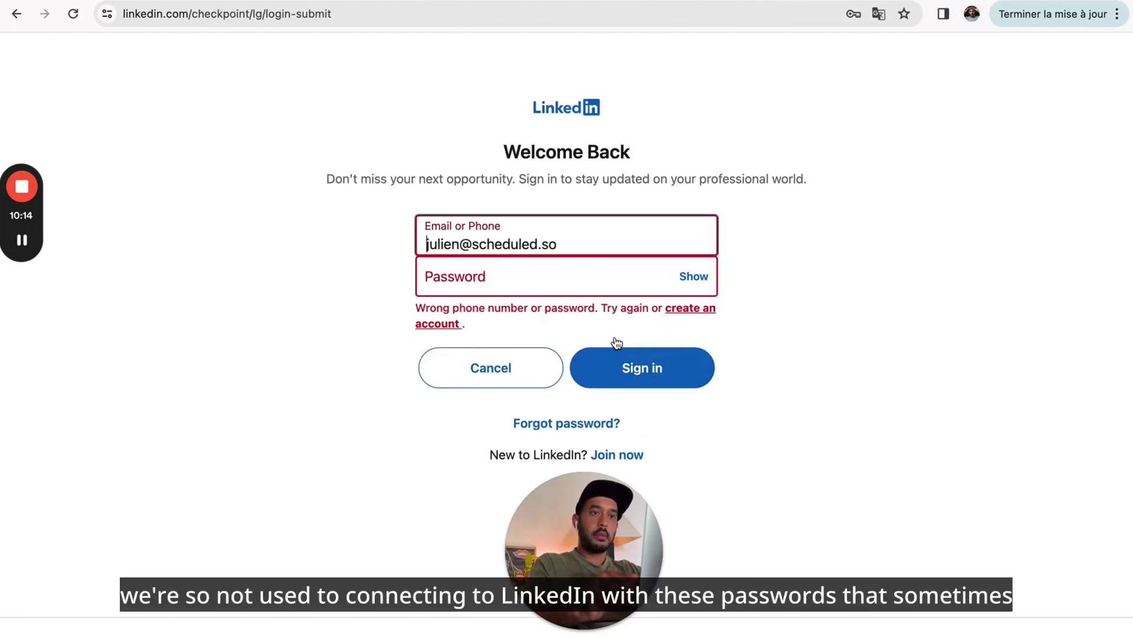
left_click(506, 270)
type("•••••••")
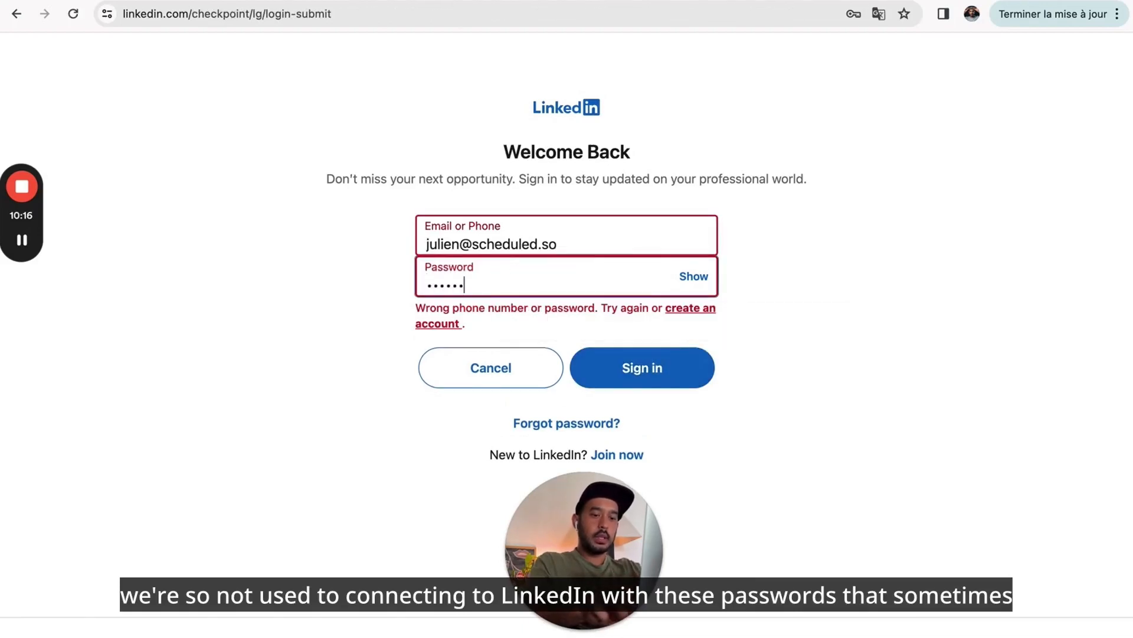
type("•••••••")
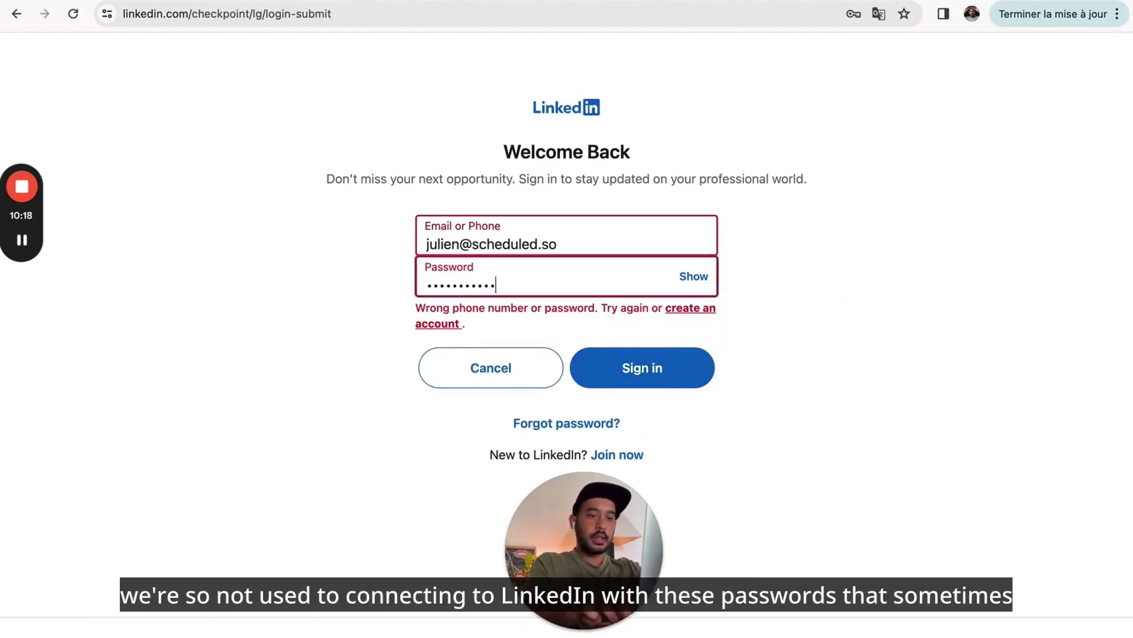
left_click(628, 367)
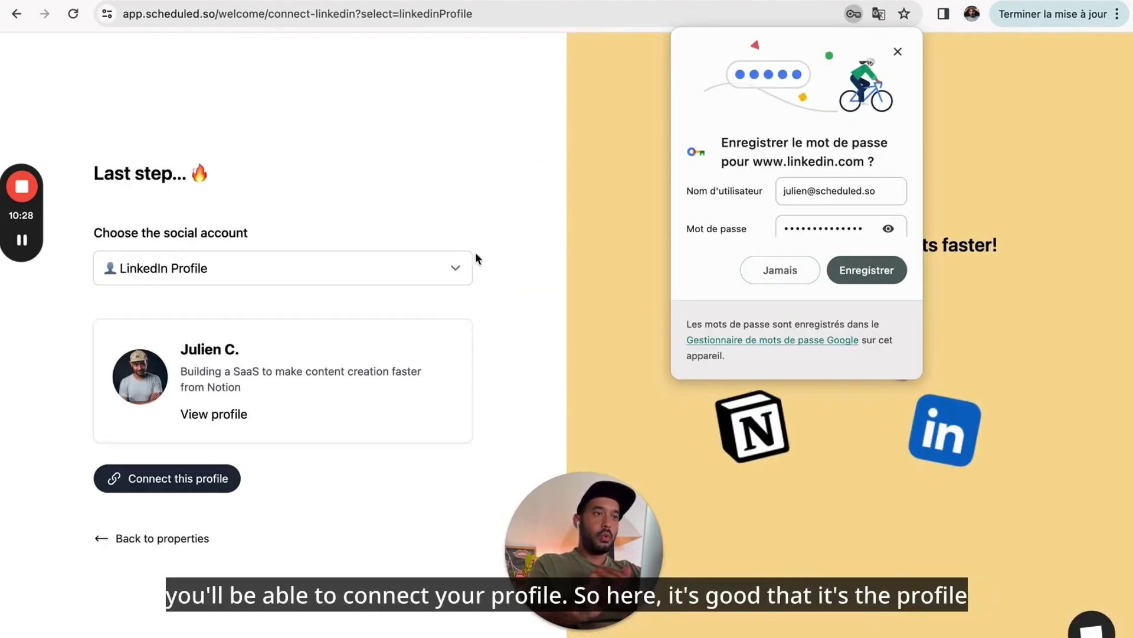
- Dismiss the browser's save-password prompt and connect the loaded LinkedIn profile
left_click(898, 52)
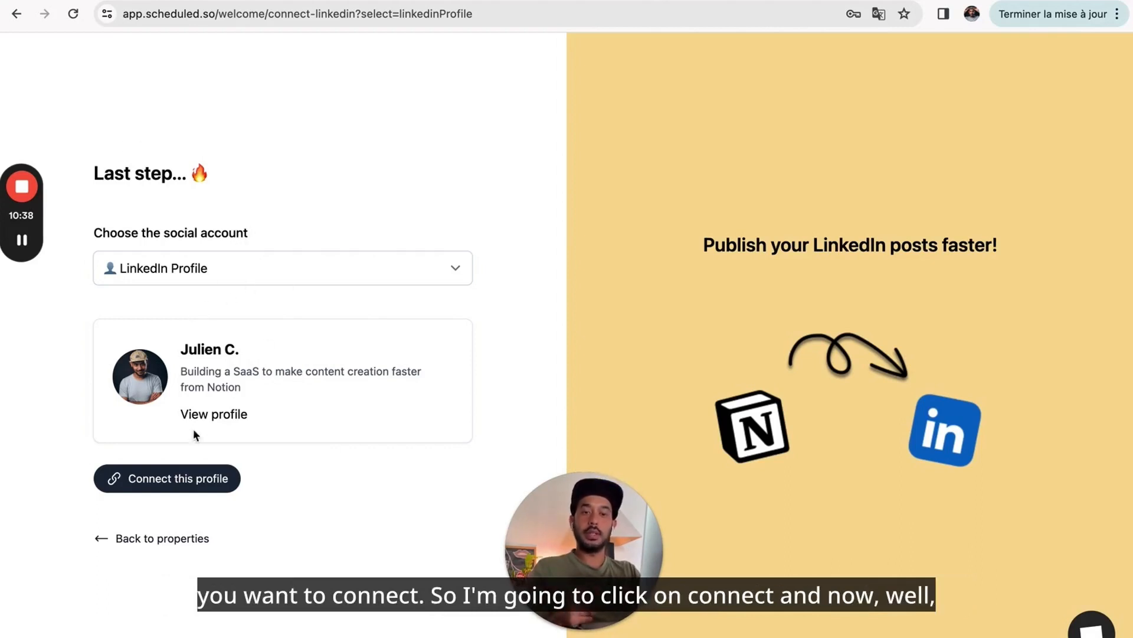
left_click(172, 475)
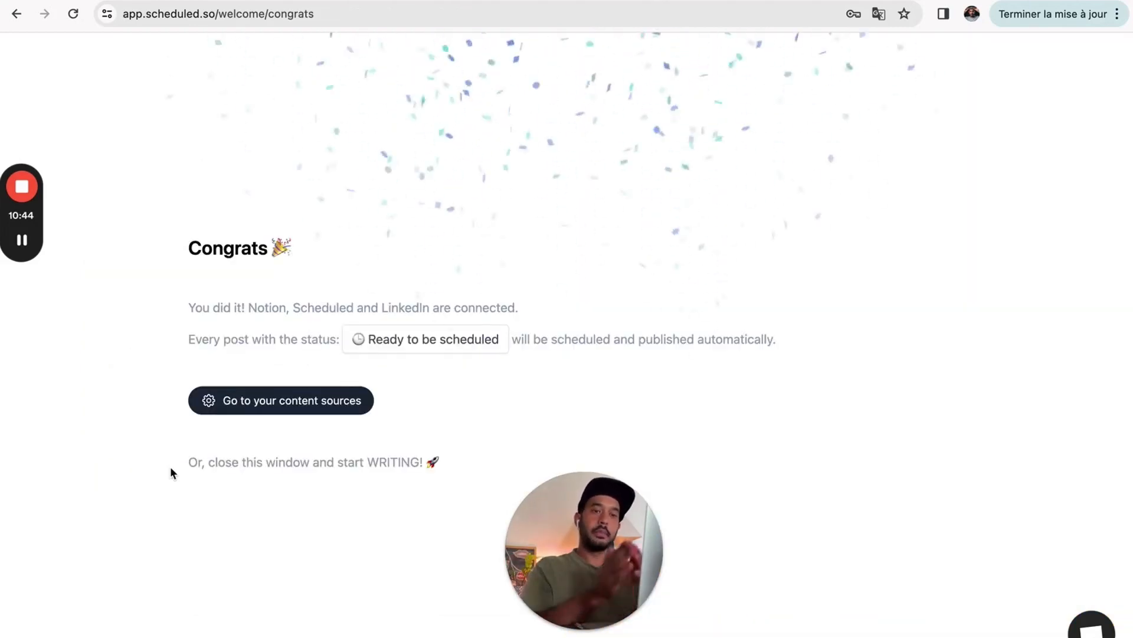
- Open the DB - Content source from the content sources list and review its status settings
left_click(266, 407)
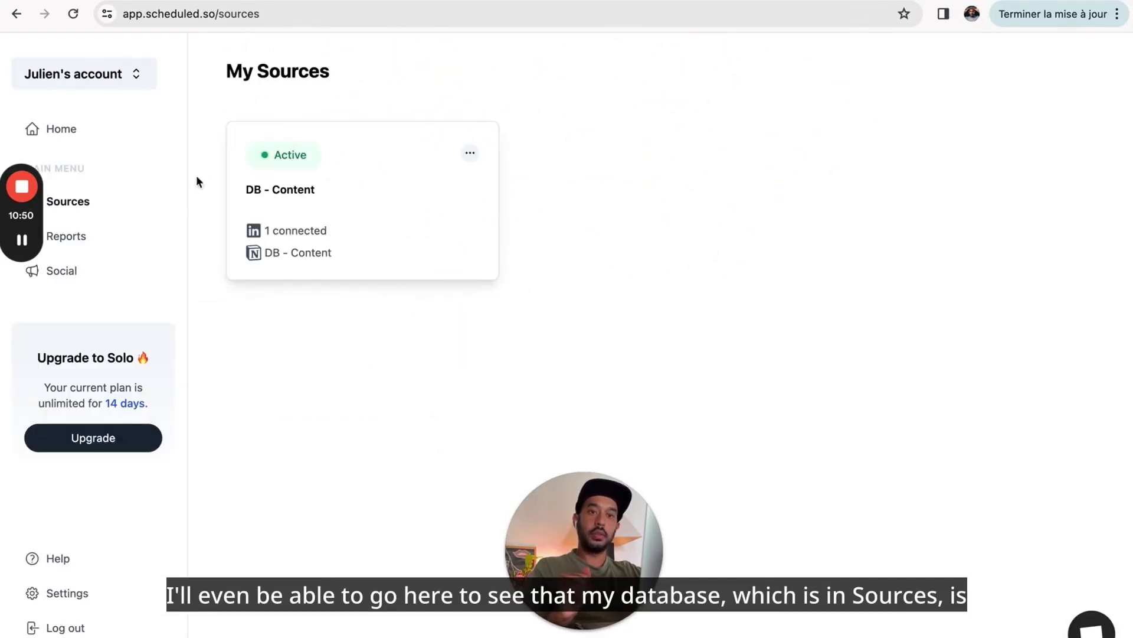
left_click(321, 186)
scroll(364, 296, "down", 1)
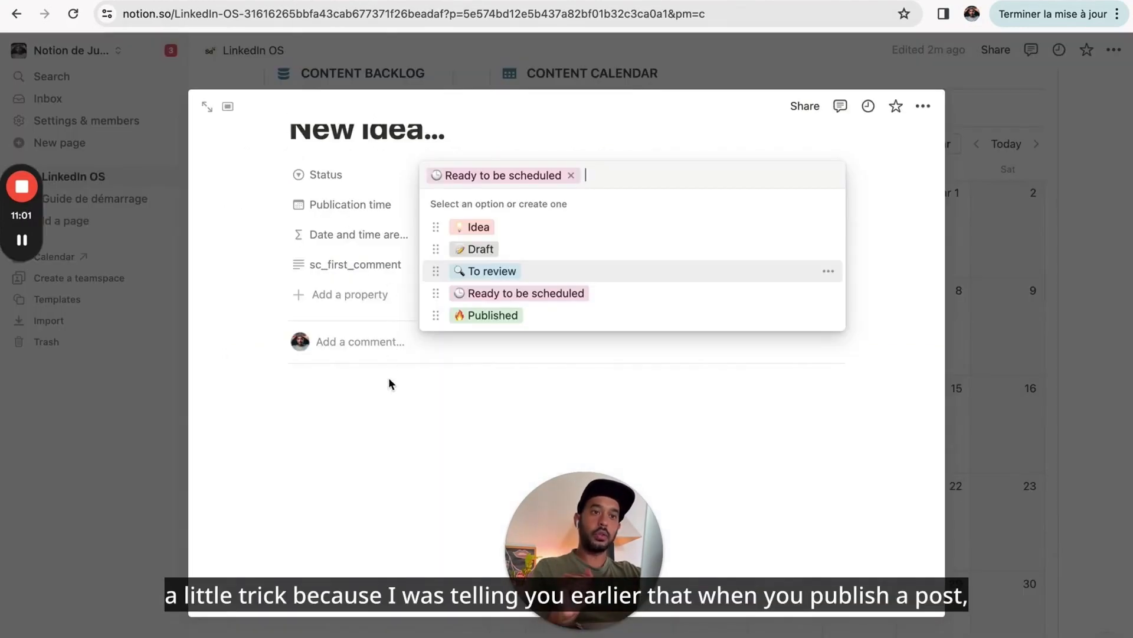
left_click(388, 378)
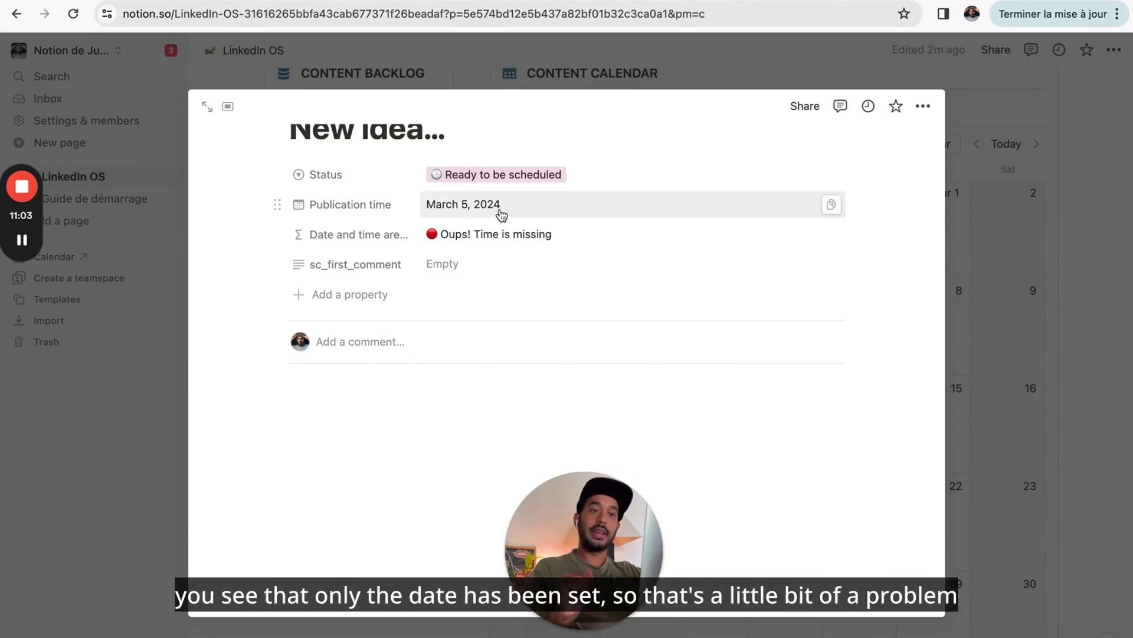
- Add a 10:00 time to the Notion post's publication date
left_click(721, 205)
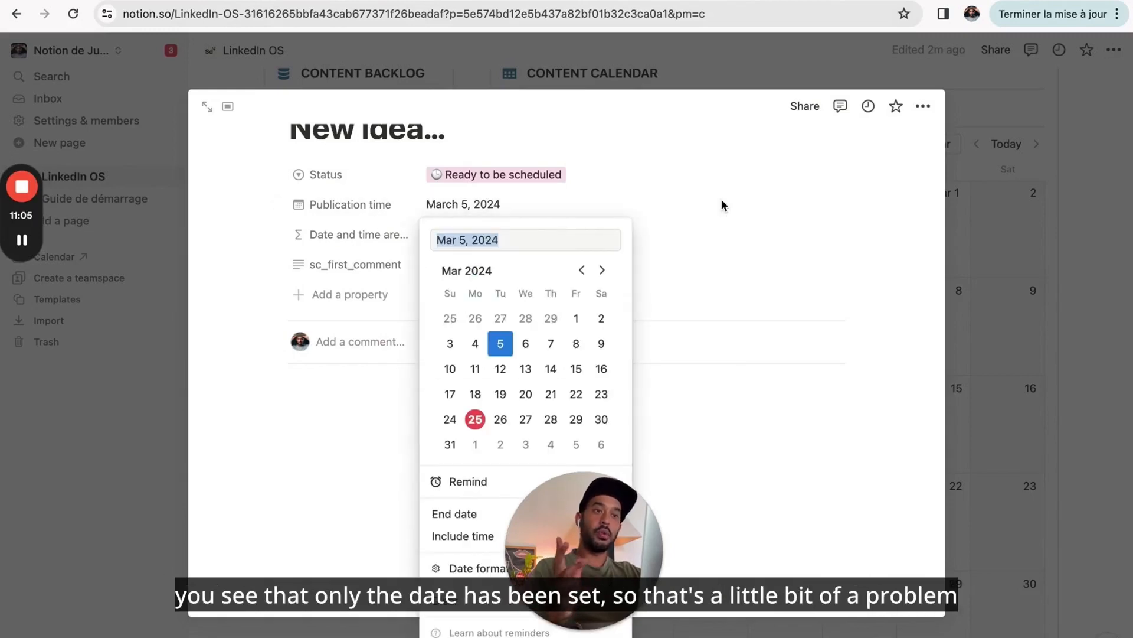
left_click(689, 230)
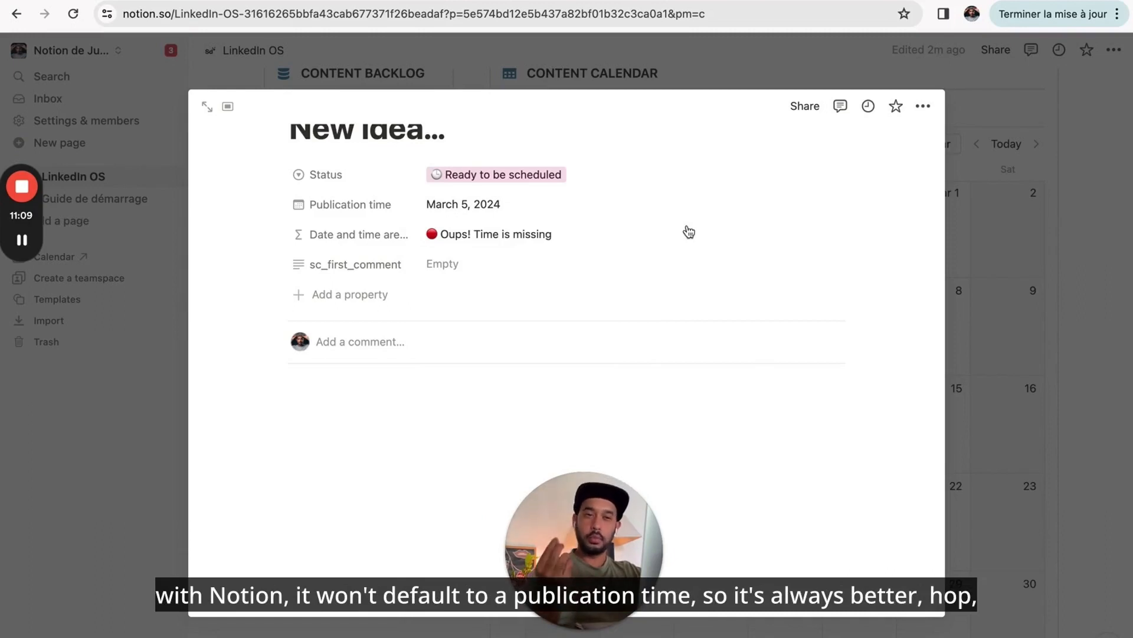
left_click(565, 208)
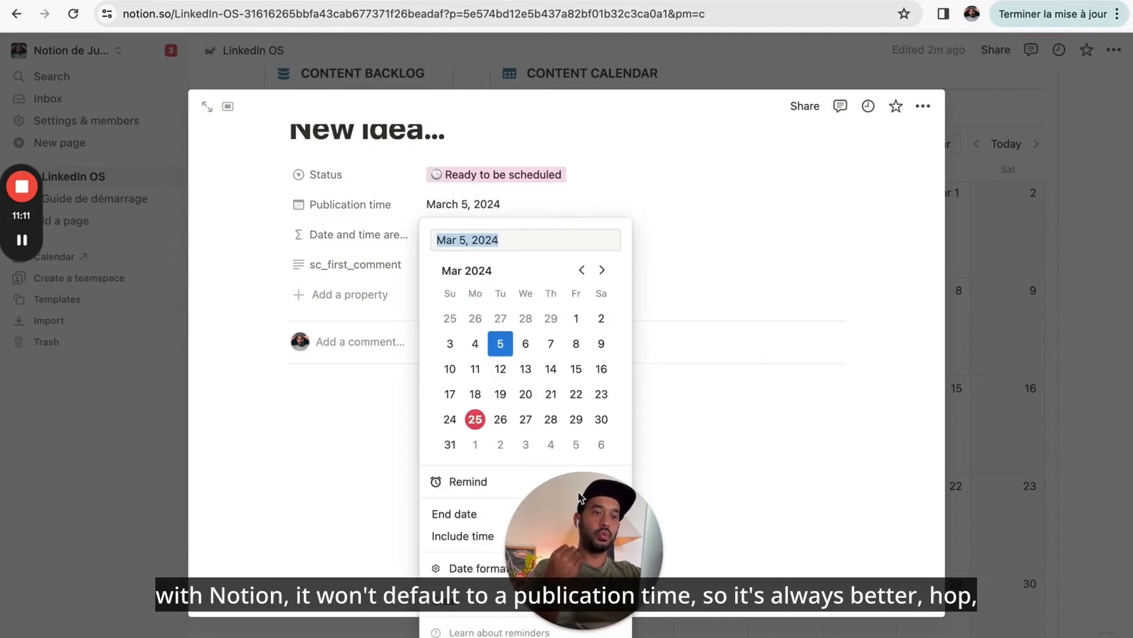
left_click_drag(591, 570, 124, 570)
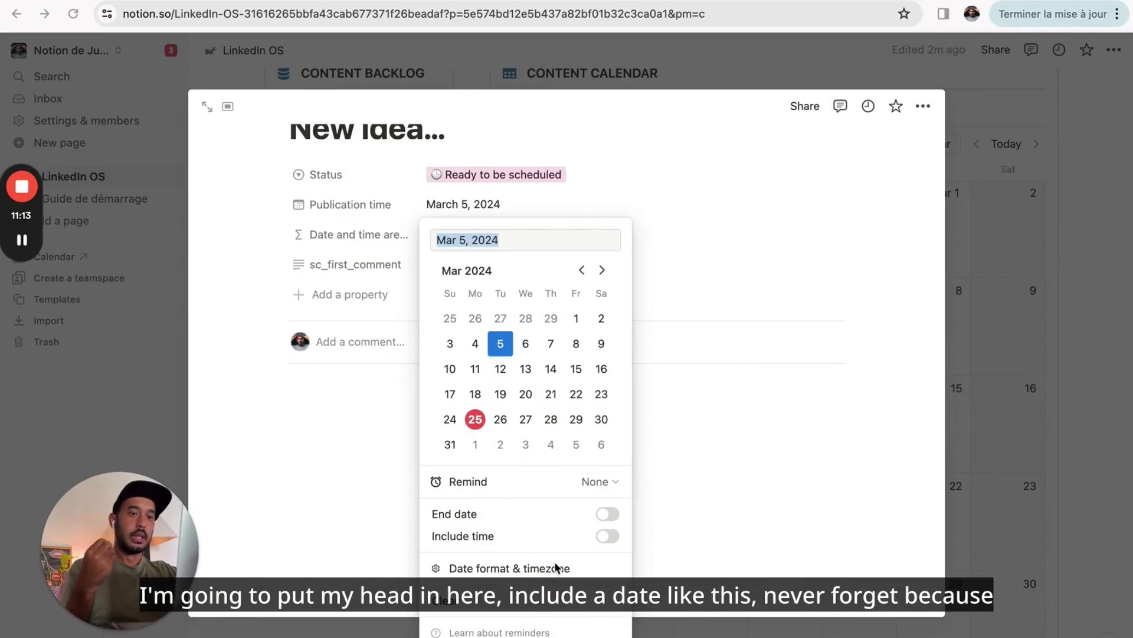
left_click(608, 536)
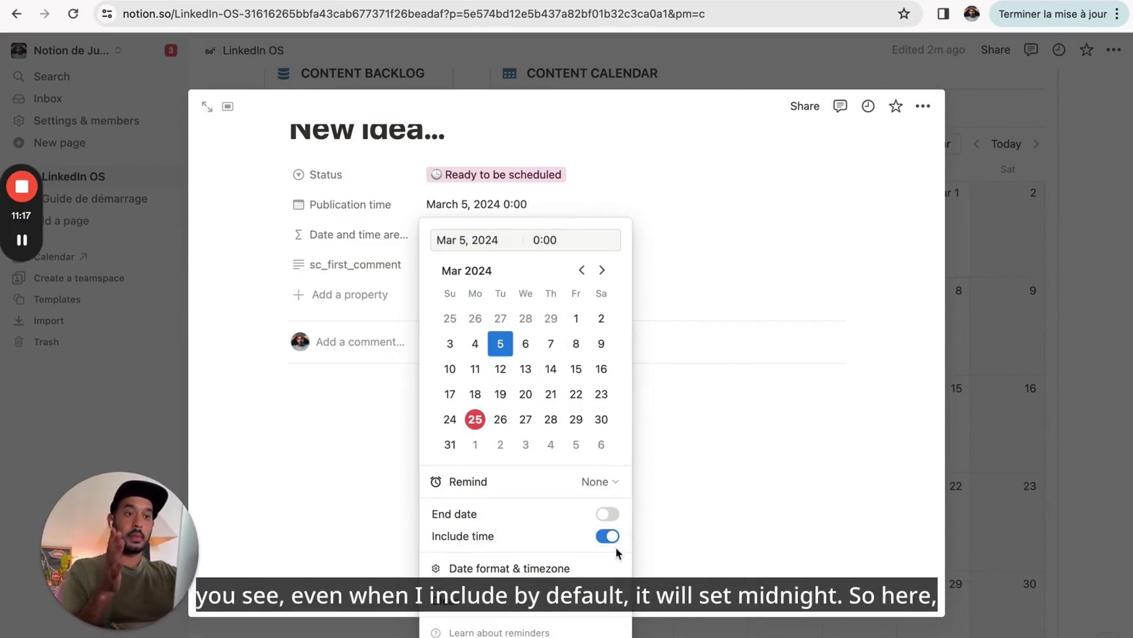
left_click(538, 242)
key("BackSpace")
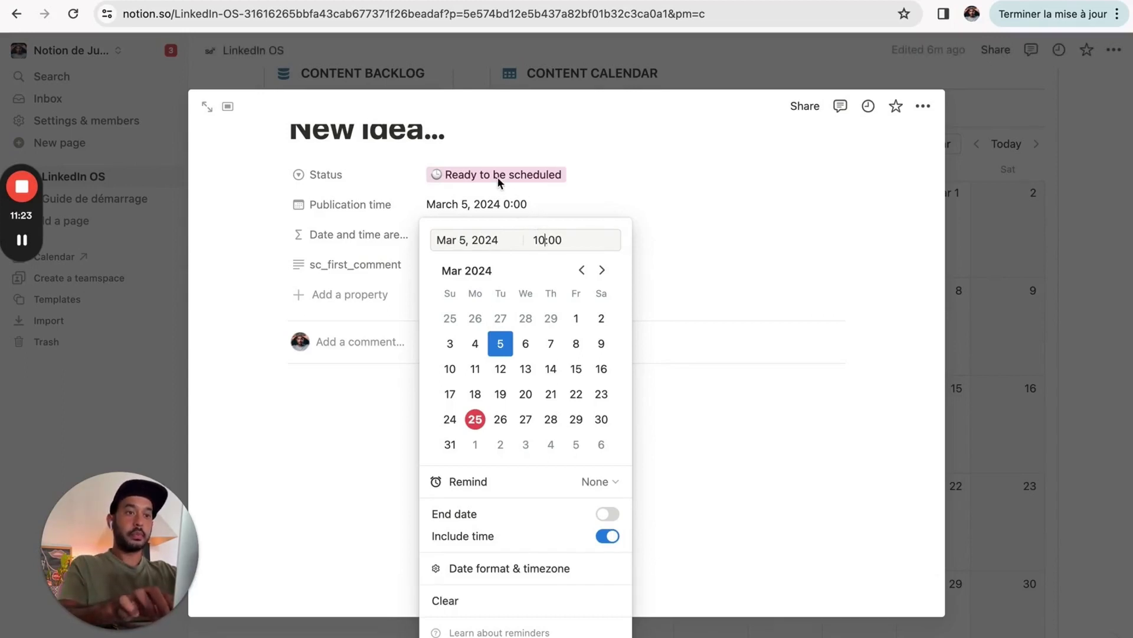
key("Return")
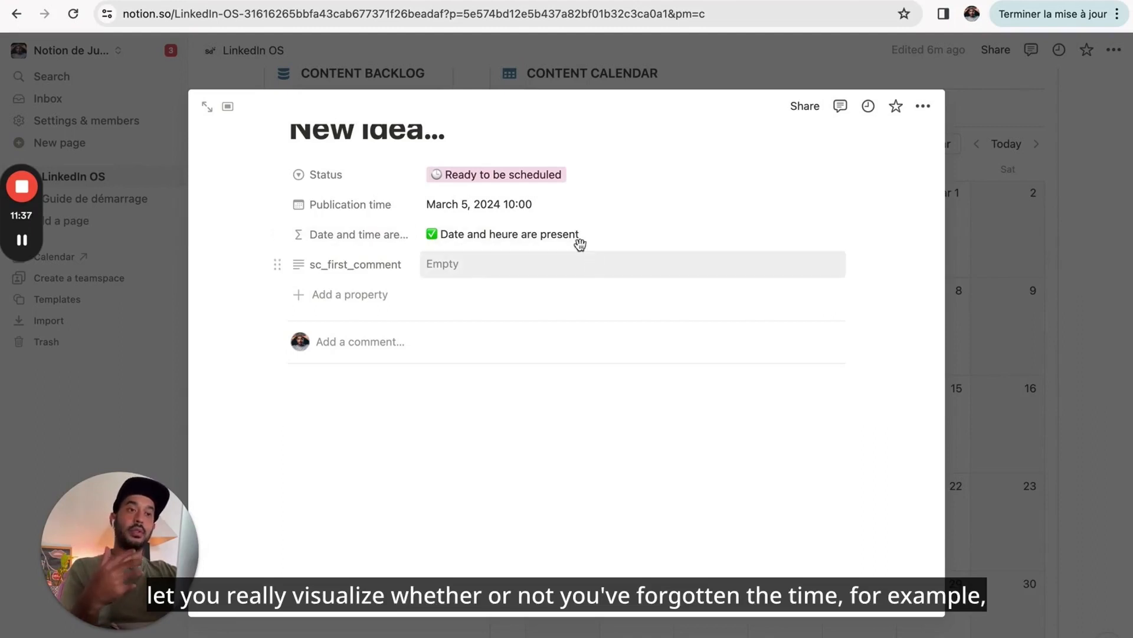
- Remove the time from the publication date again and go back to Scheduled
left_click(513, 204)
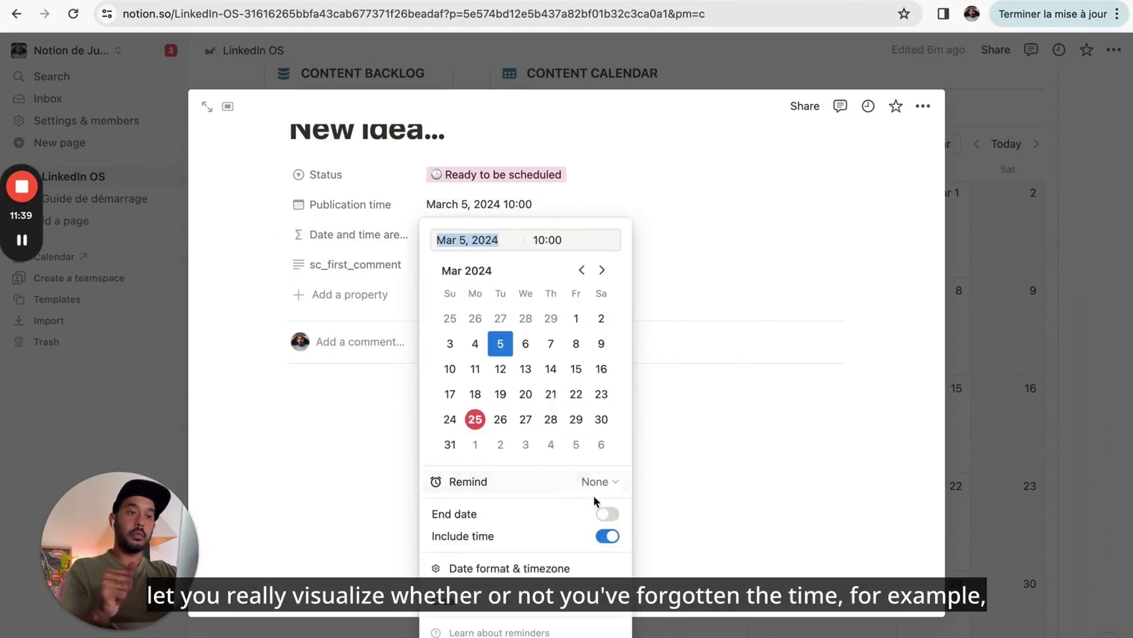
left_click(607, 536)
left_click(642, 403)
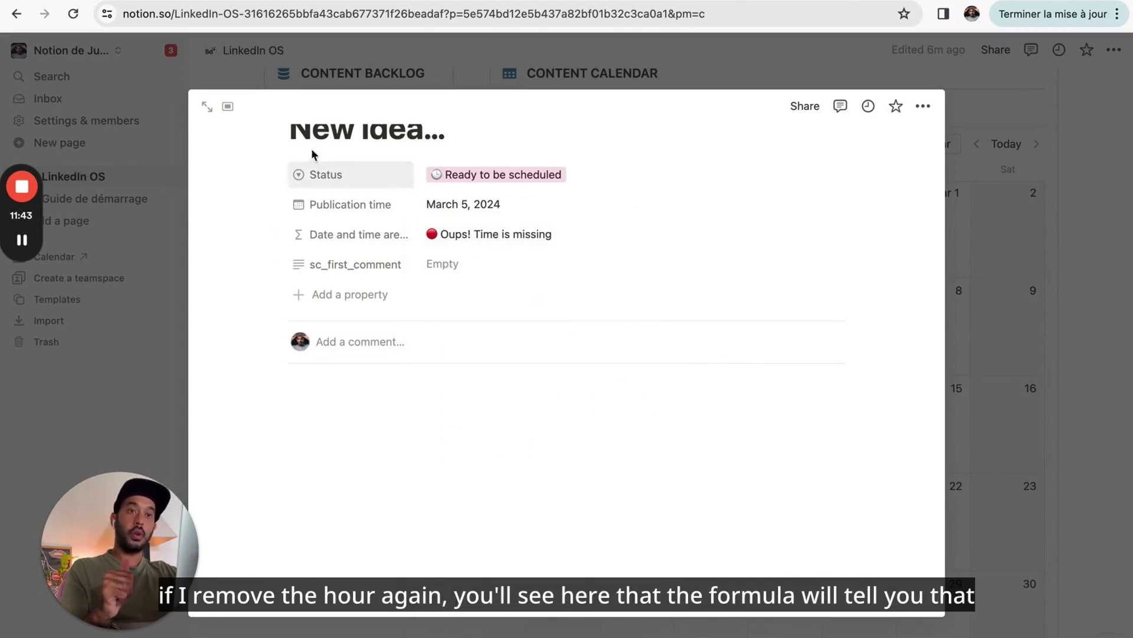
left_click(131, 1)
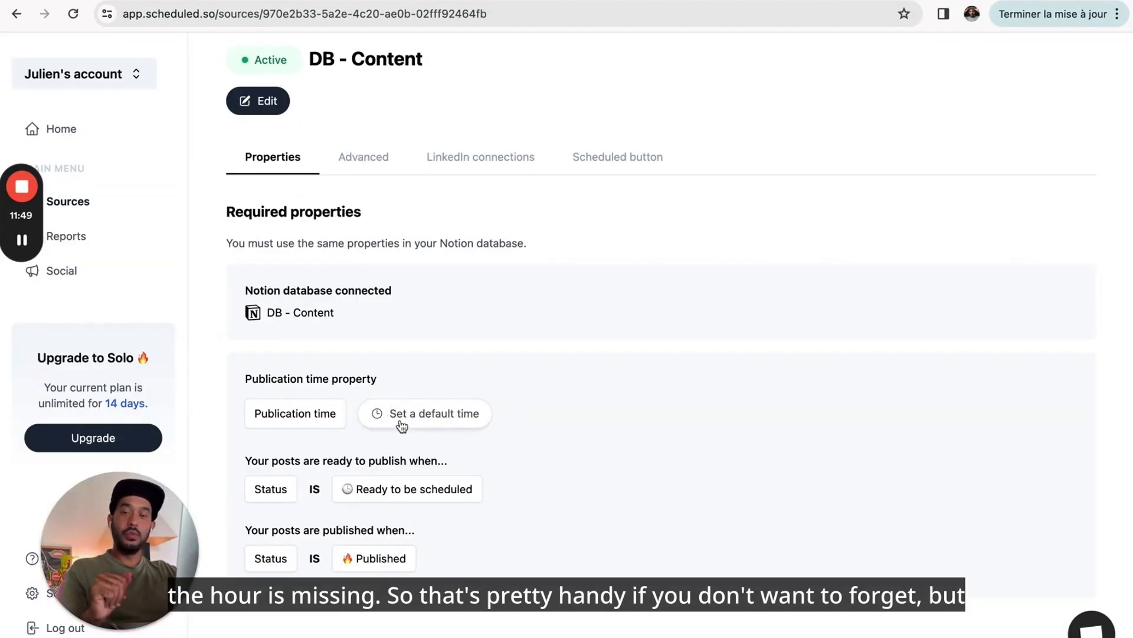
- Pick hour 10 and save 10:00 as the default time for the Publication time property
left_click(429, 419)
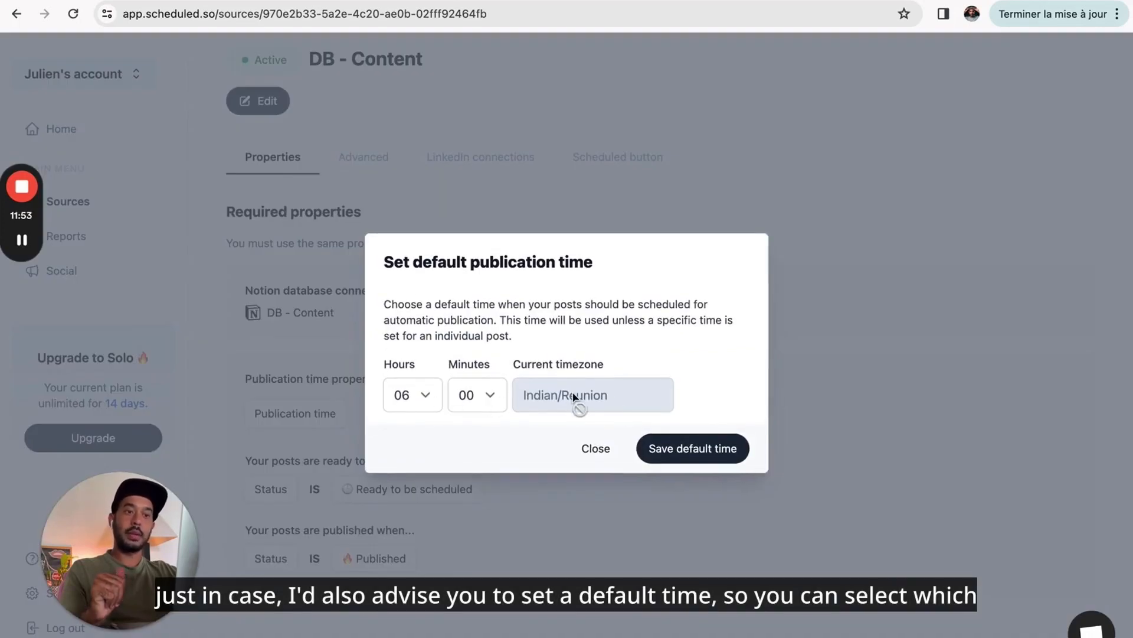
left_click(434, 391)
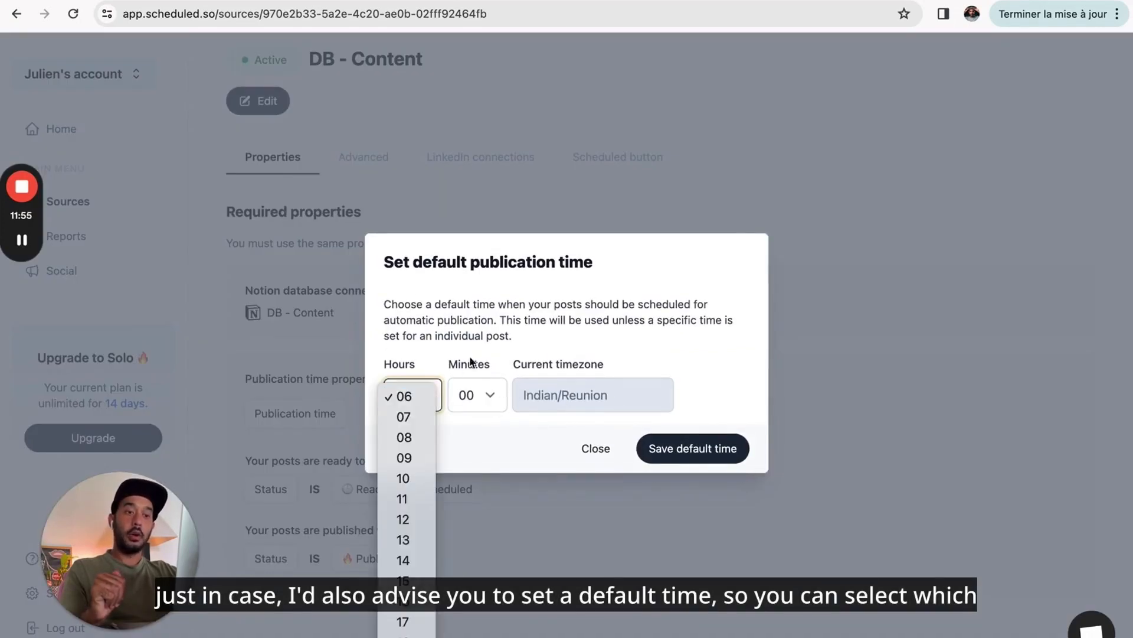
left_click(409, 482)
left_click(700, 453)
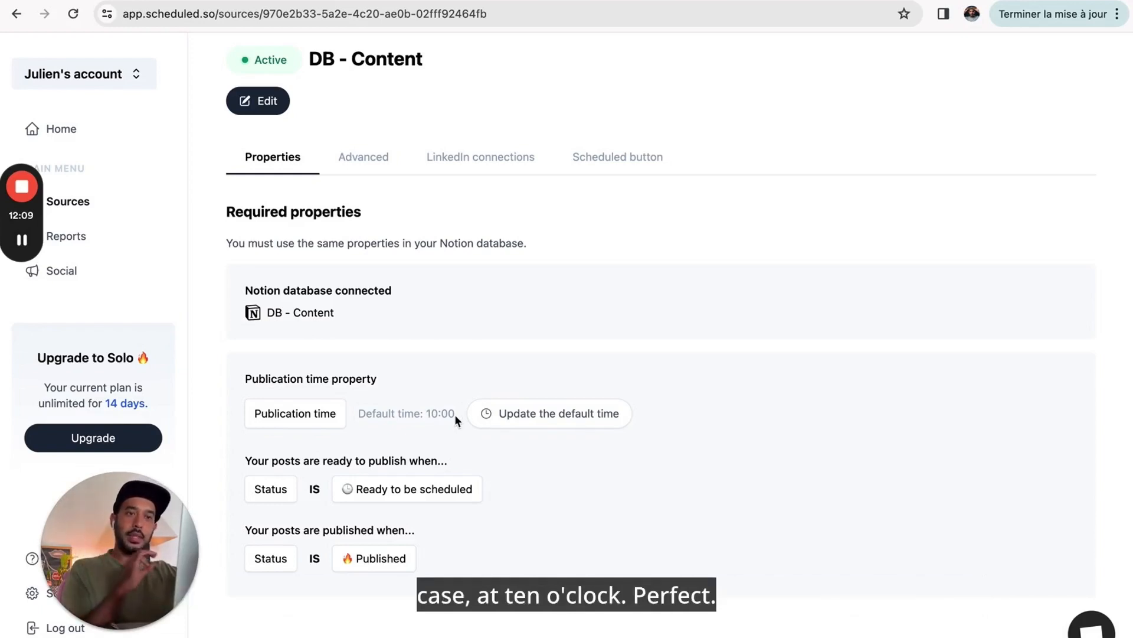
- Show the optional advanced properties and select the sc_first_comment property name before going to Notion
left_click(366, 169)
scroll(368, 435, "down", 1)
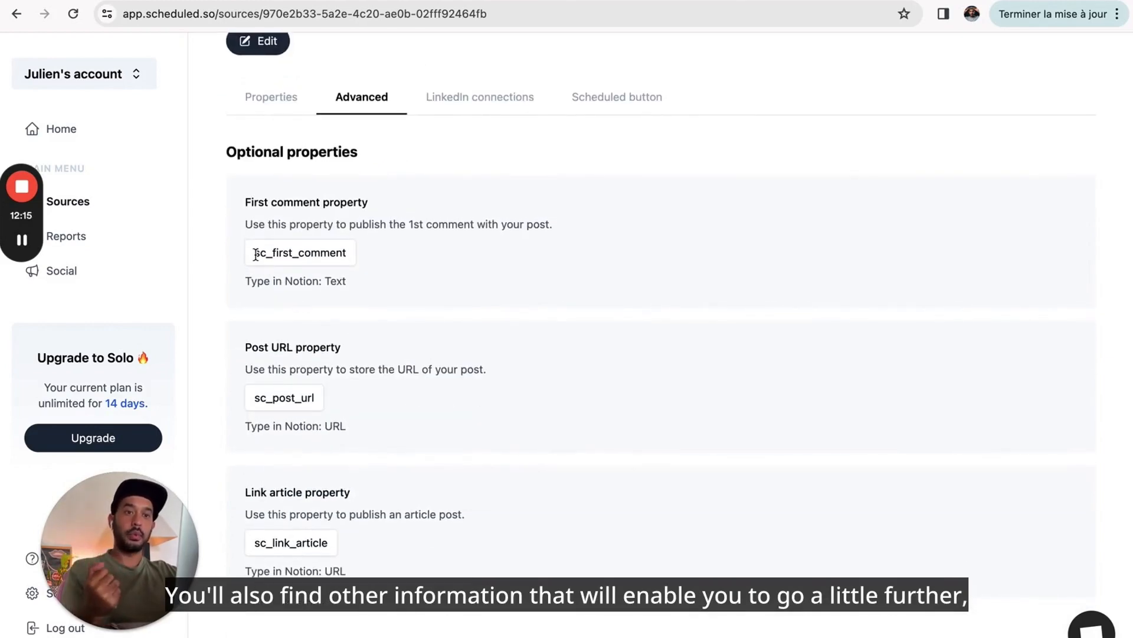
left_click_drag(256, 253, 346, 252)
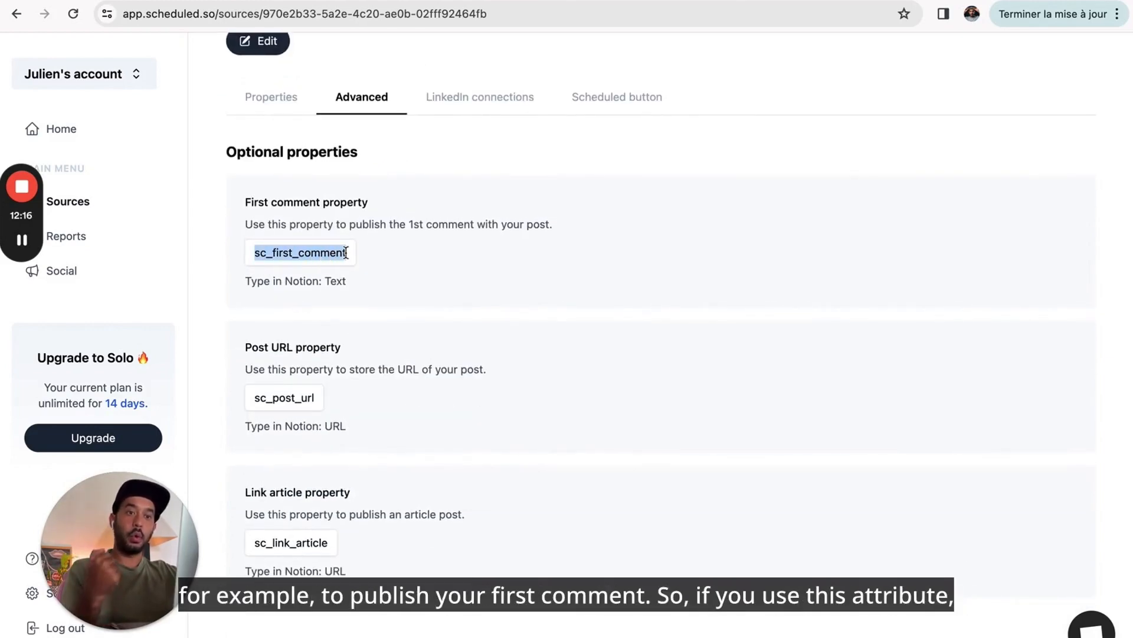
left_click(313, 253)
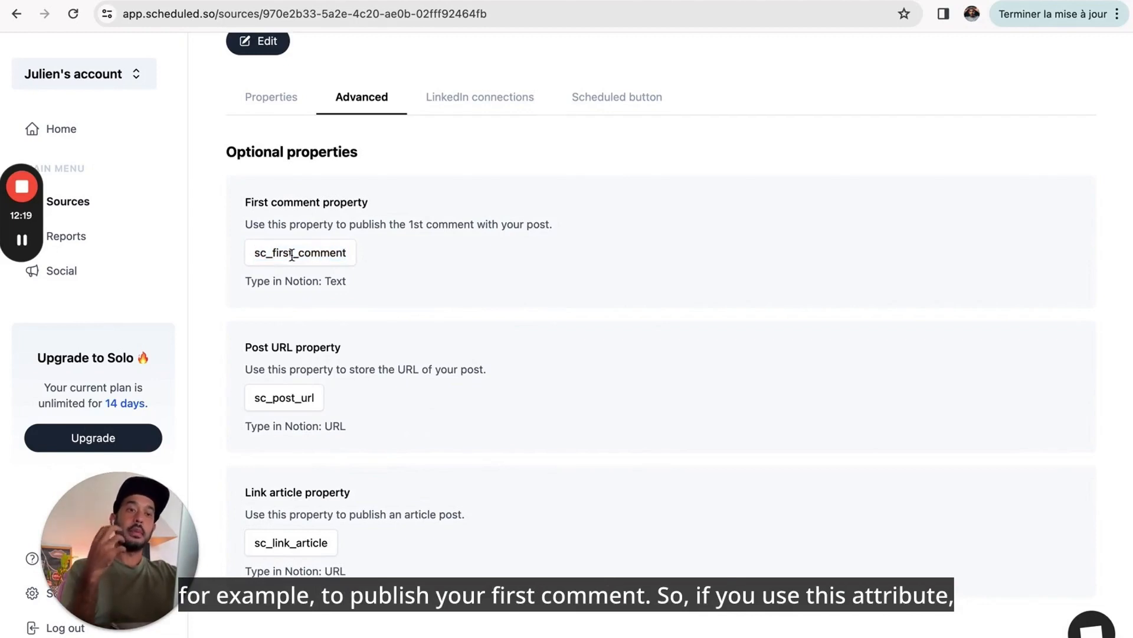
left_click(260, 2)
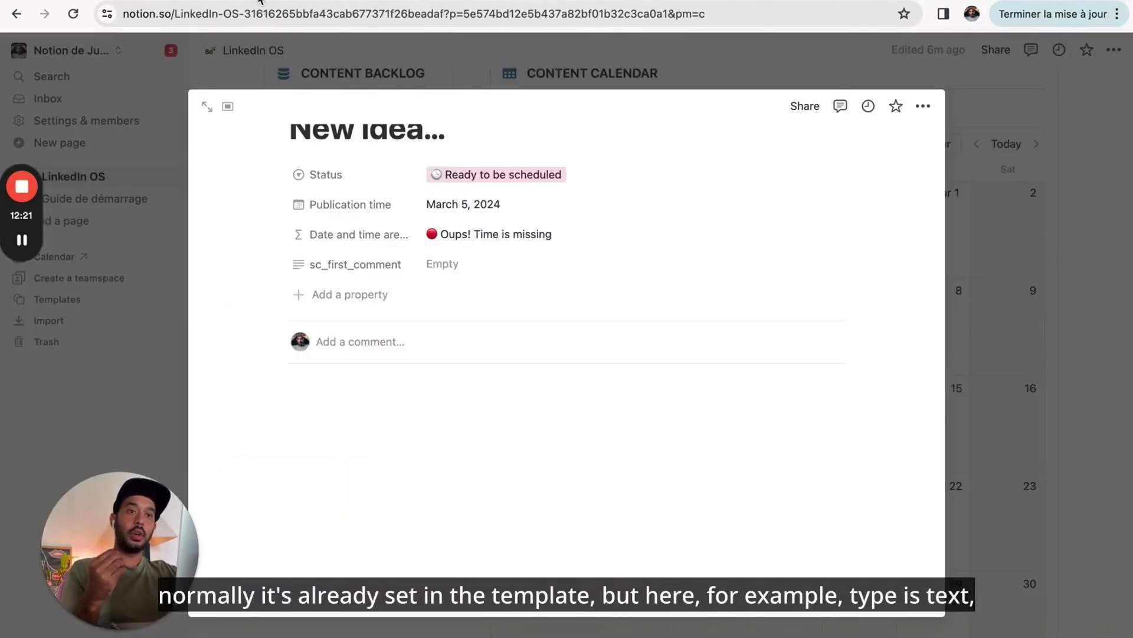
- Enter 'My 1st comment' as the Notion post's sc_first_comment value
left_click(361, 294)
left_click(431, 292)
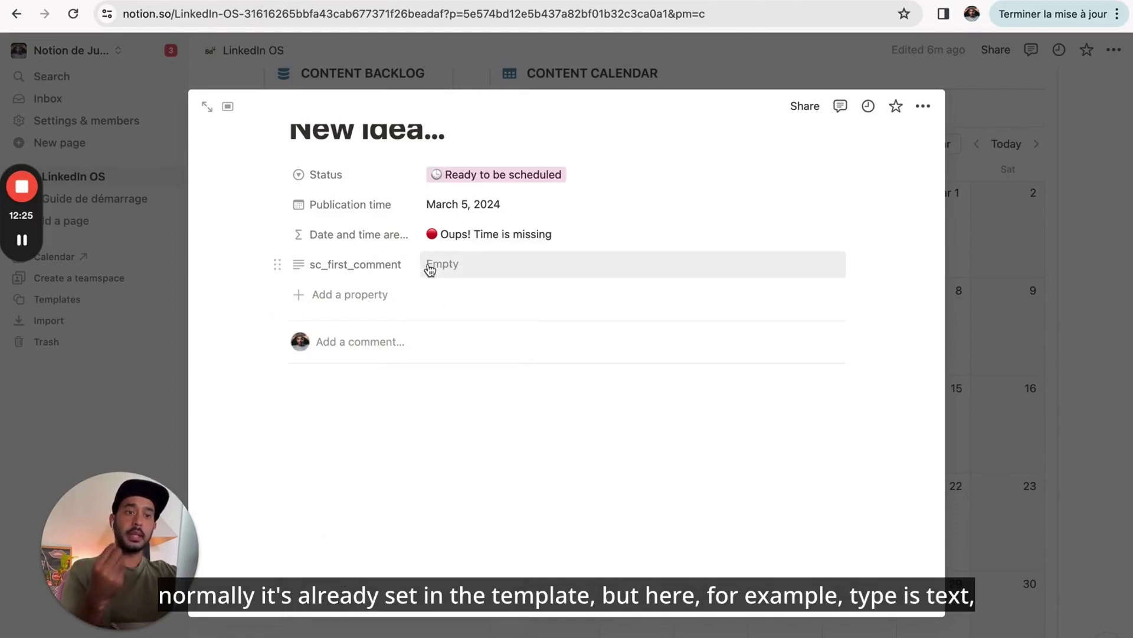
left_click(430, 267)
type("My")
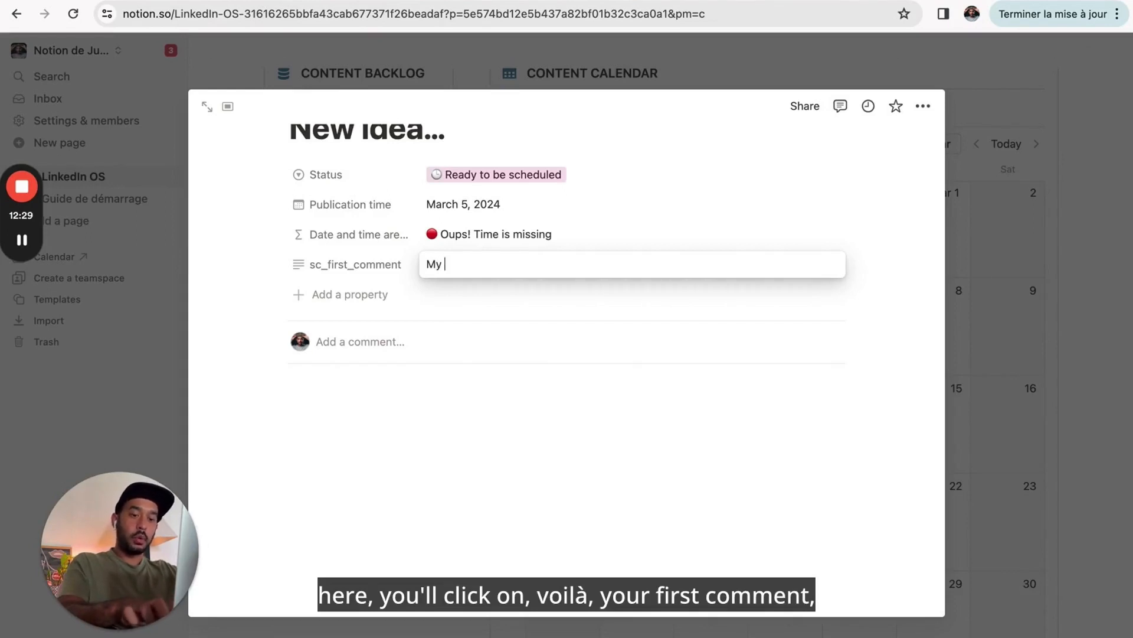
type(" 1st comment")
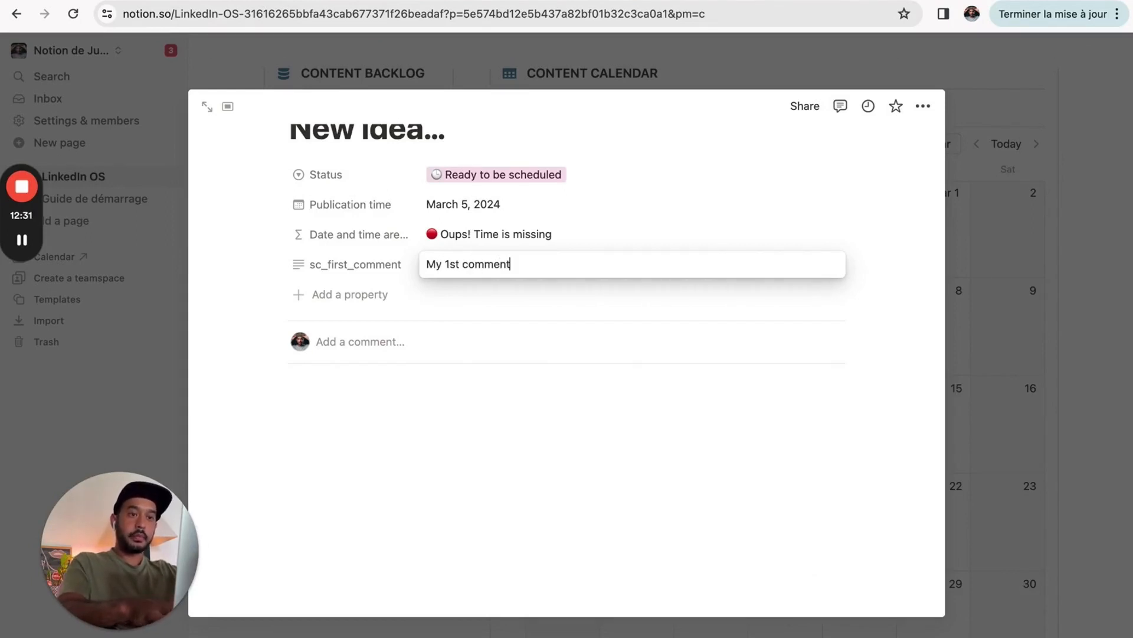
left_click(465, 307)
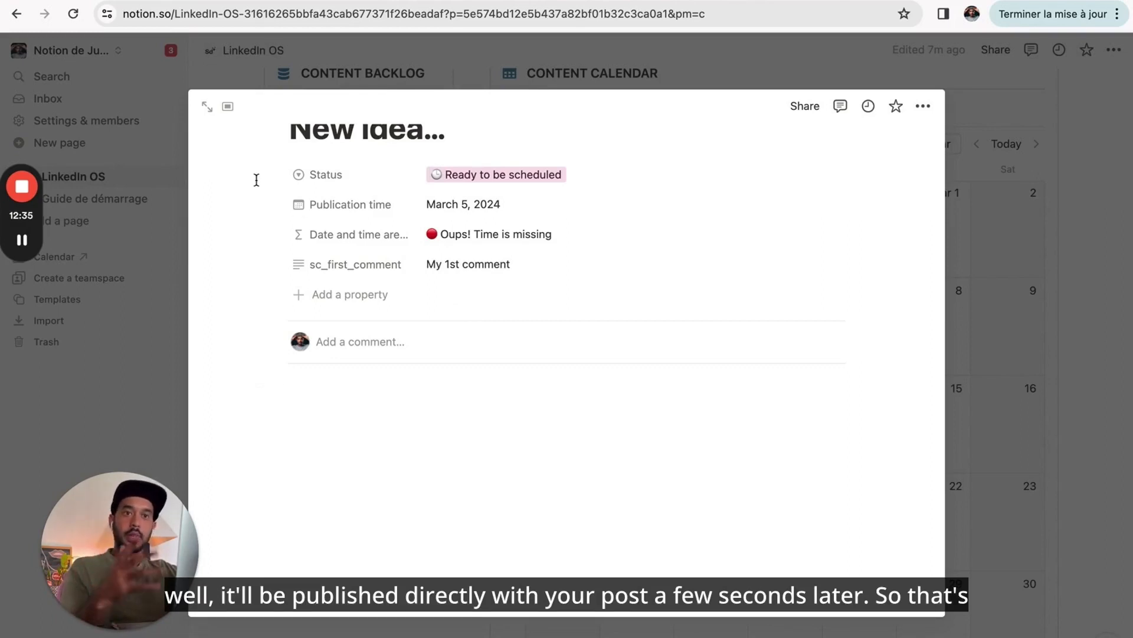
left_click(144, 1)
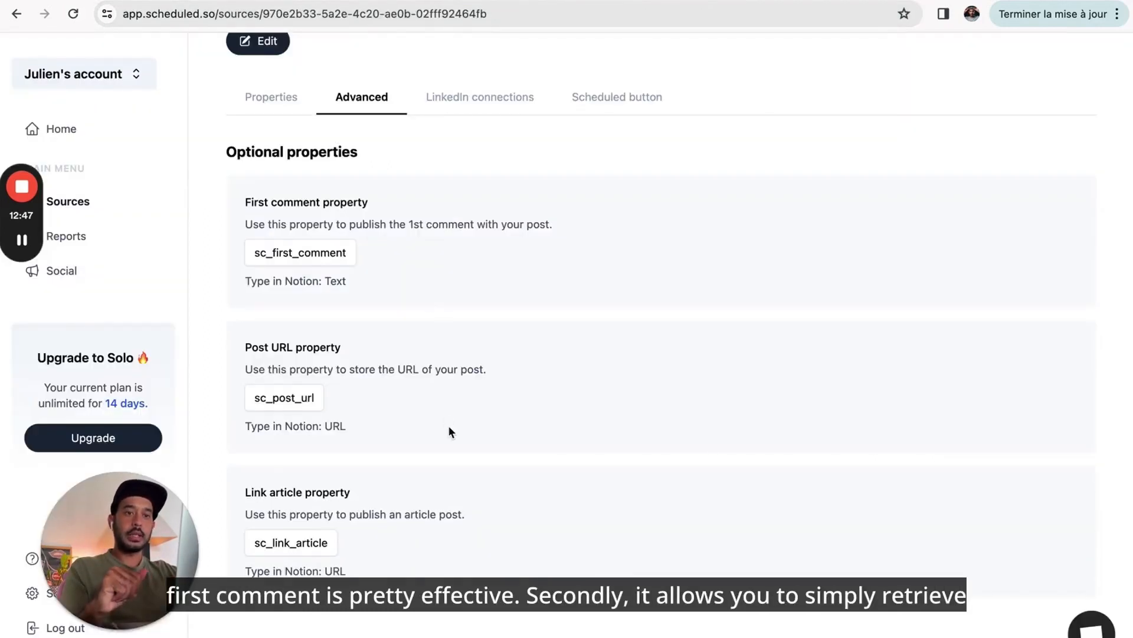
- Copy the sc_post_url property name for Notion, then select sc_link_article in Scheduled's optional properties
left_click_drag(315, 398, 256, 402)
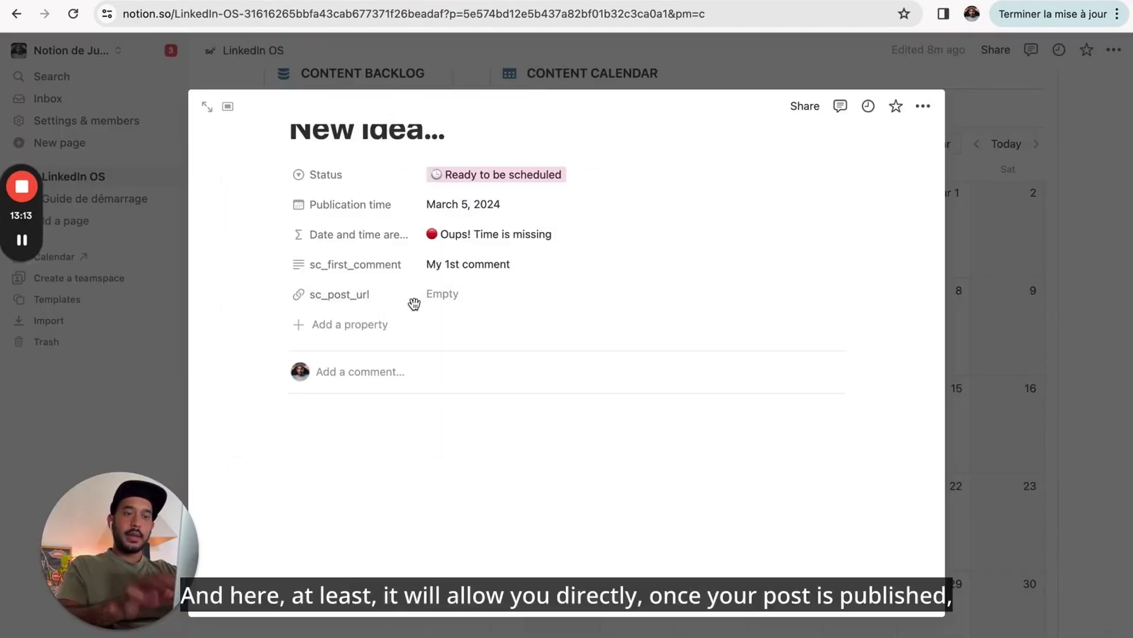
left_click(144, 1)
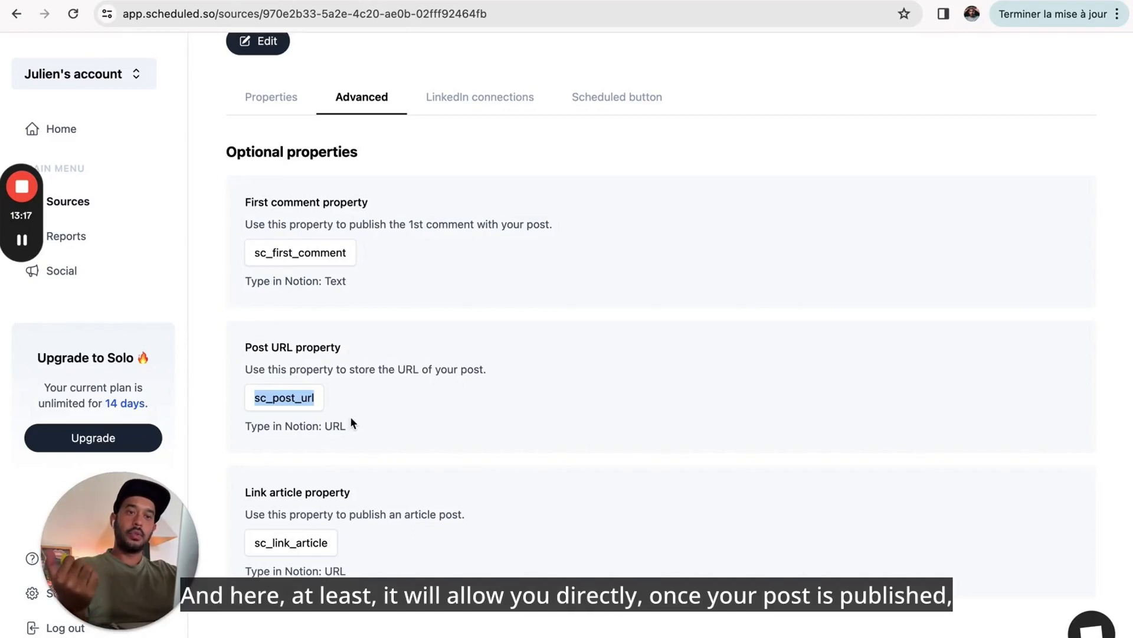
left_click(303, 0)
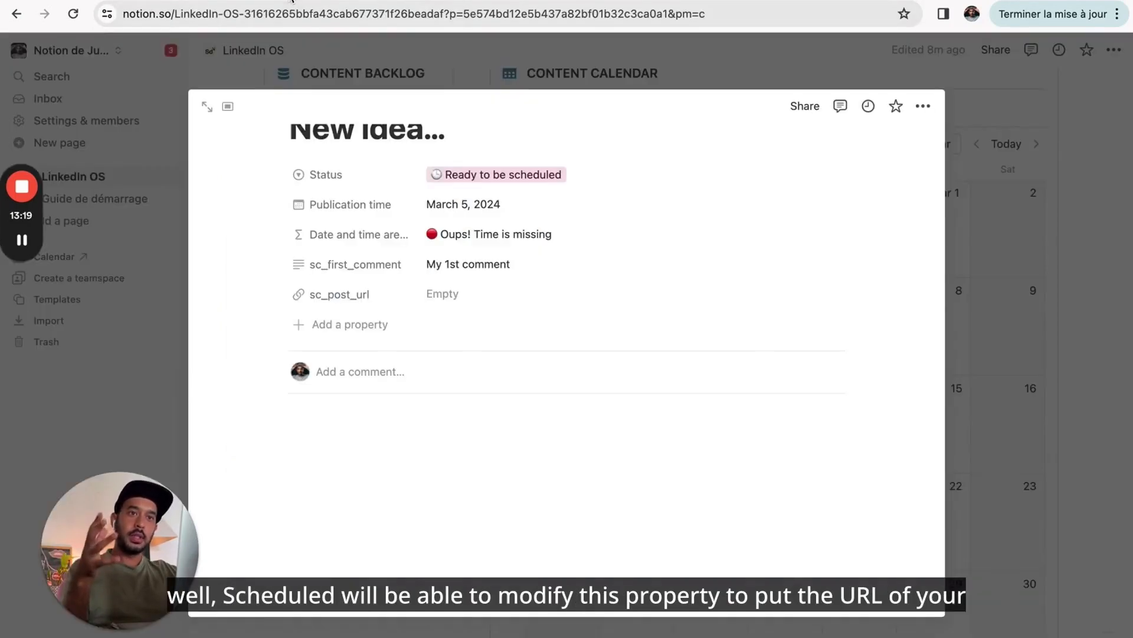
left_click(106, 1)
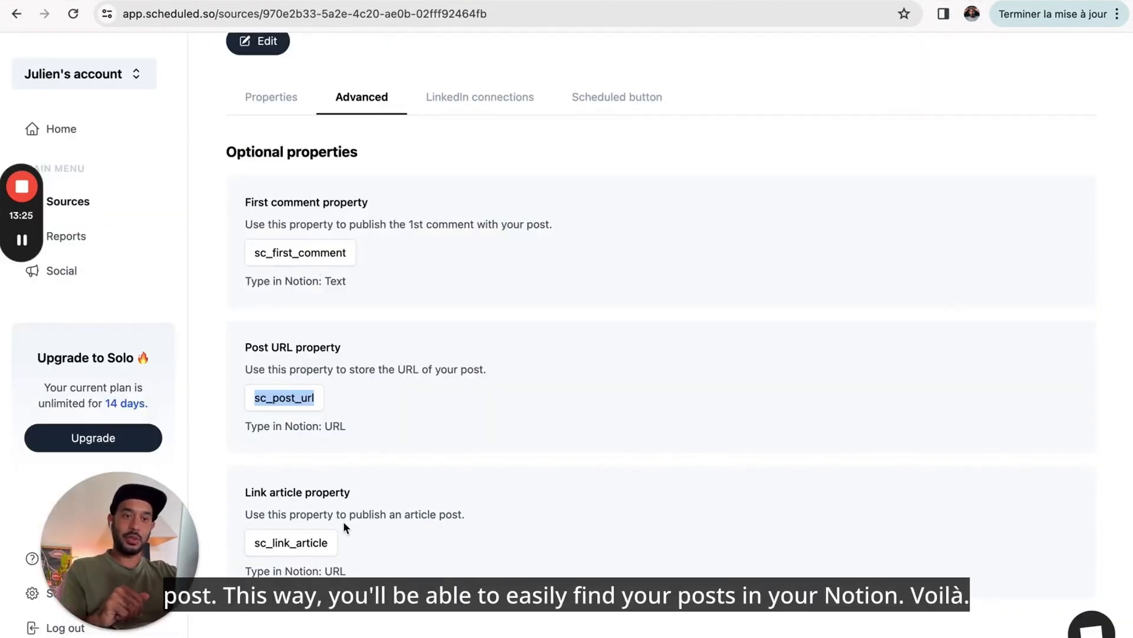
double_click(305, 544)
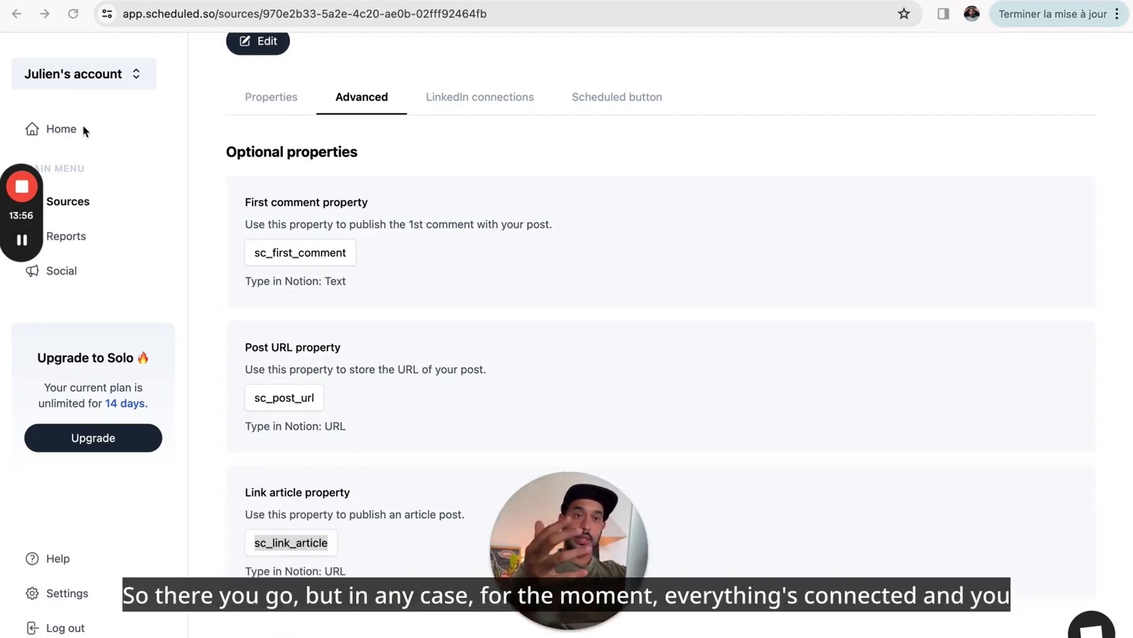
- Replace the Notion post title 'New idea...' with 'Mon 1er post LinkedIn depuis Notion' and start writing in the body
left_click(261, 1)
scroll(389, 248, "up", 2)
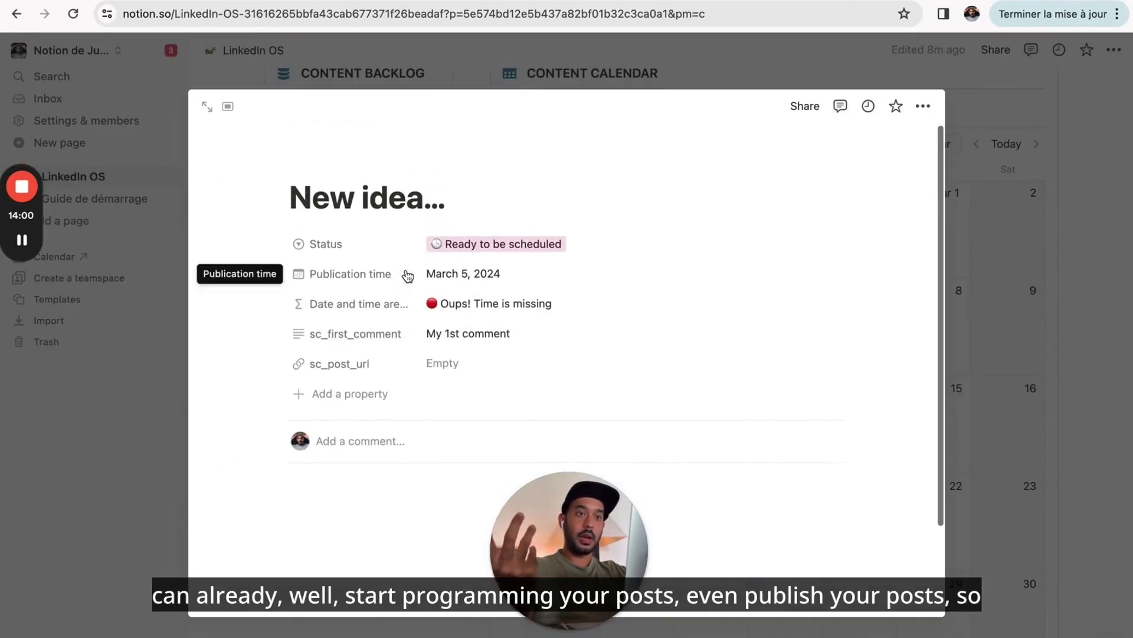
double_click(376, 197)
triple_click(375, 196)
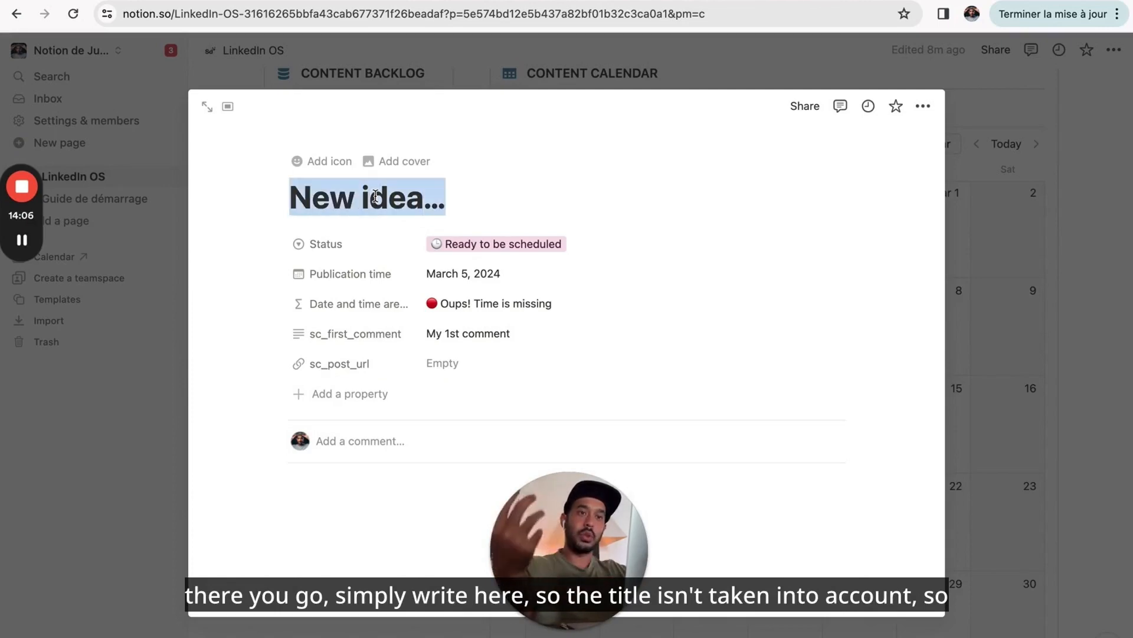
type("Mon 1er ")
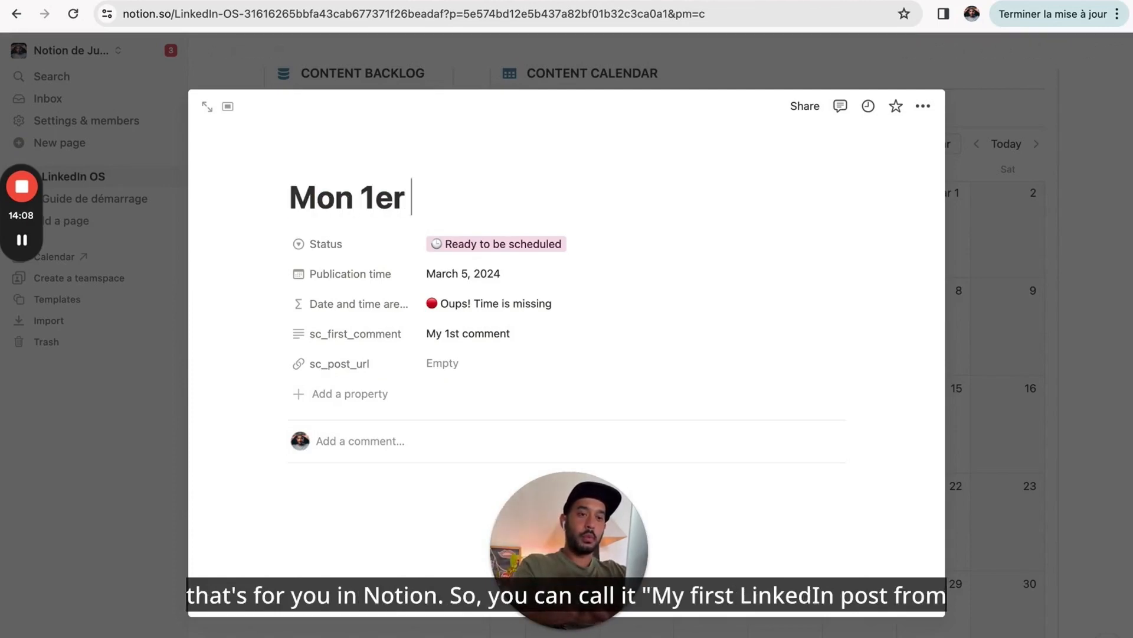
type("post LinkedIn dep")
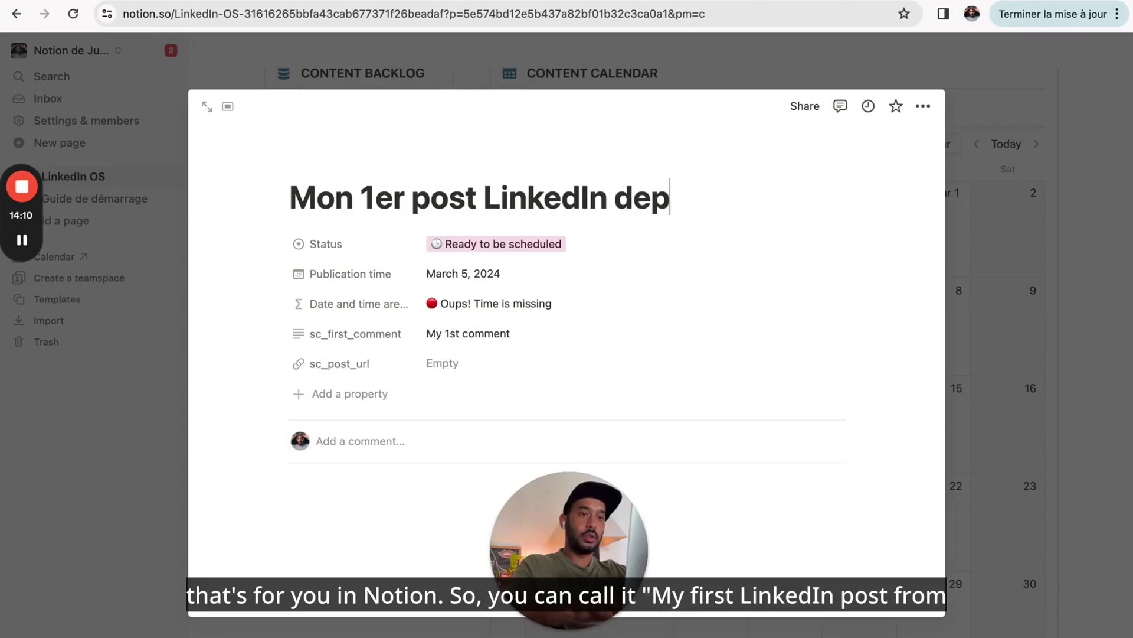
type("uis Notion")
scroll(357, 321, "down", 2)
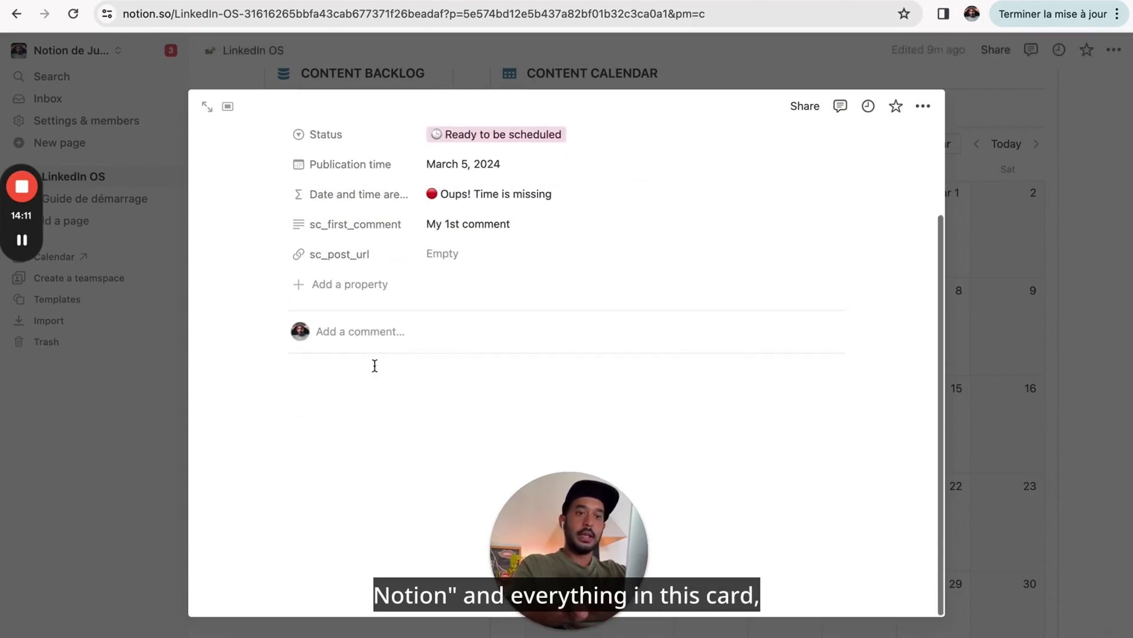
left_click(378, 375)
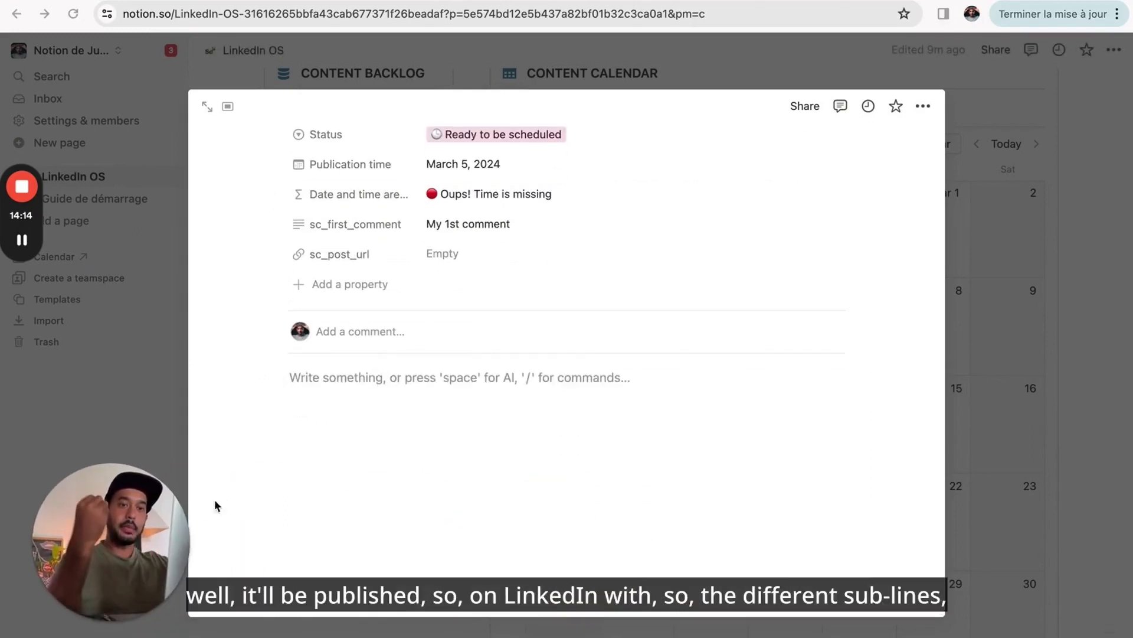